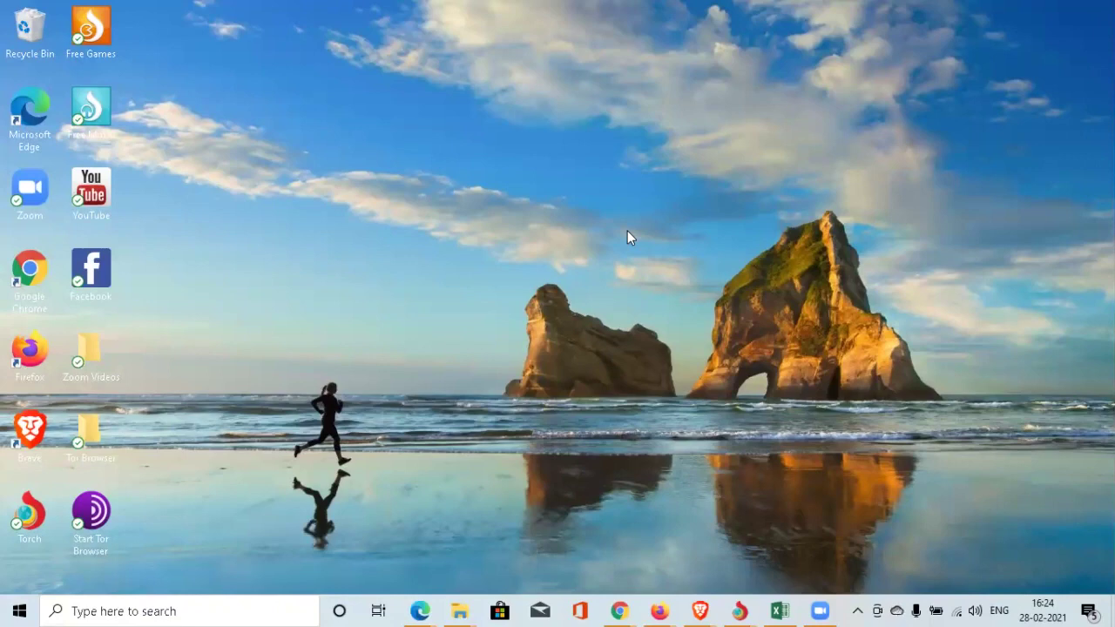
- Bring the Book1 workbook with the ten-country population table to the front
click(787, 609)
- Total the Population figures in B12 with =SUM(B2:B11), giving 86568470
click(511, 230)
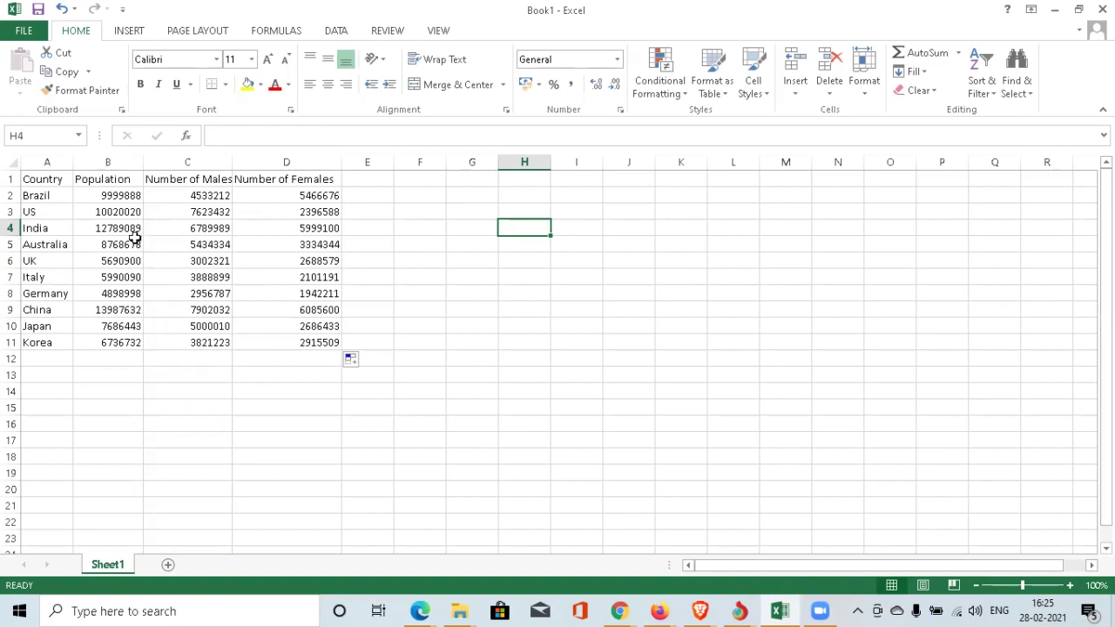
click(99, 359)
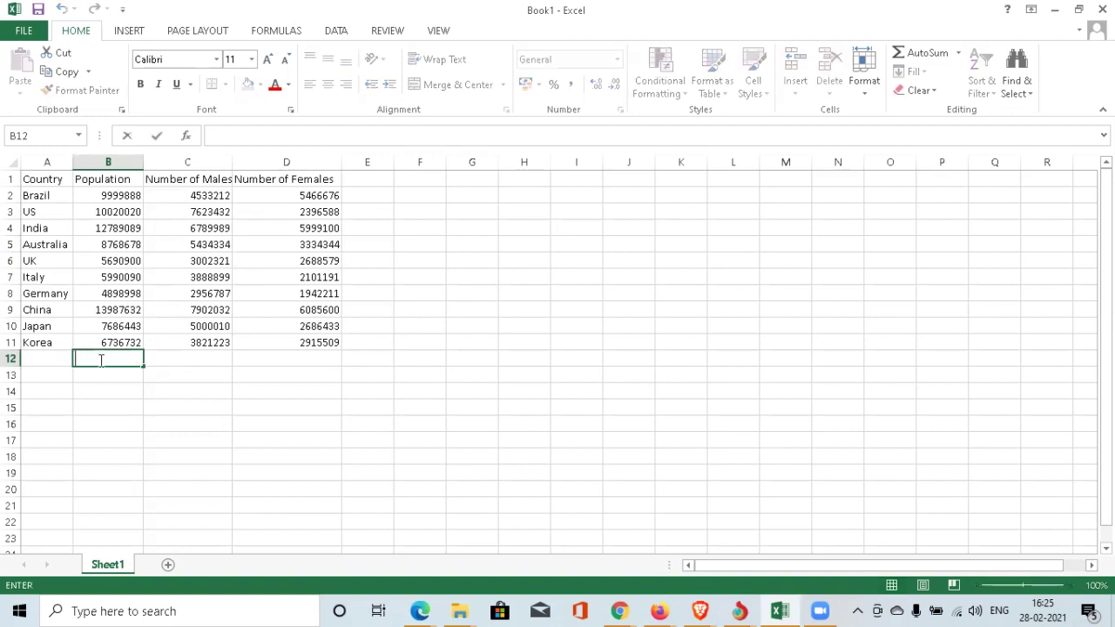
text(=)
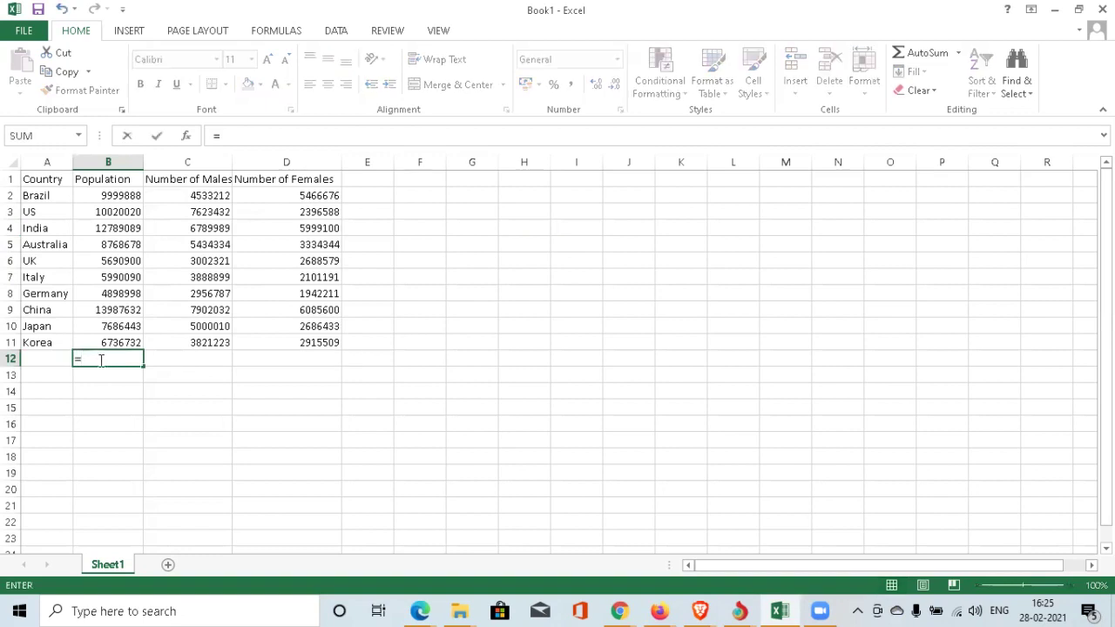
text(sum)
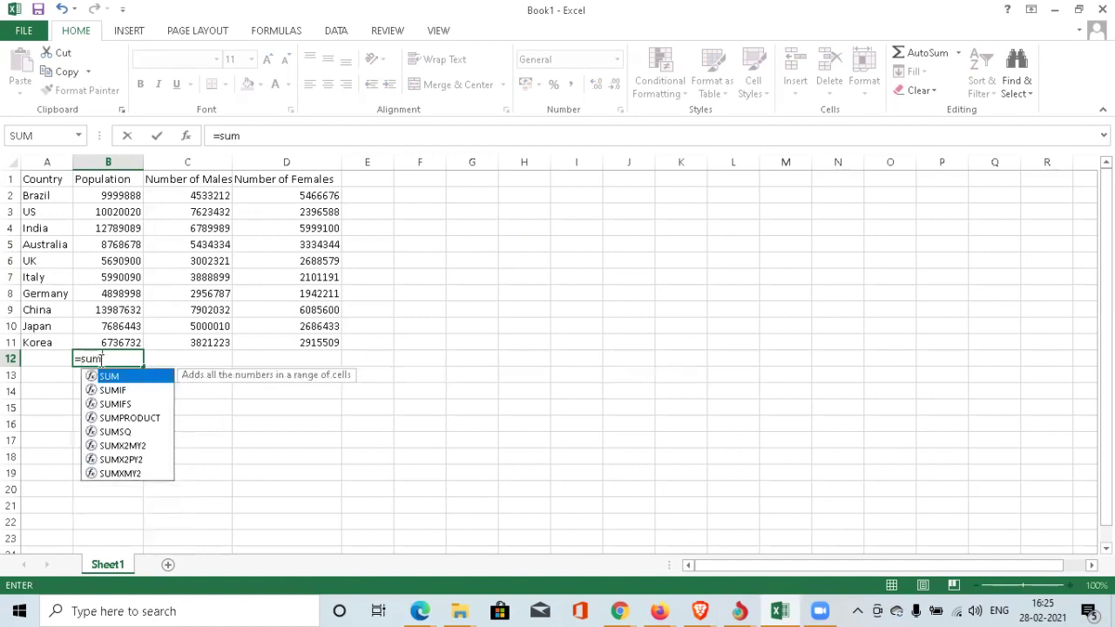
text(()
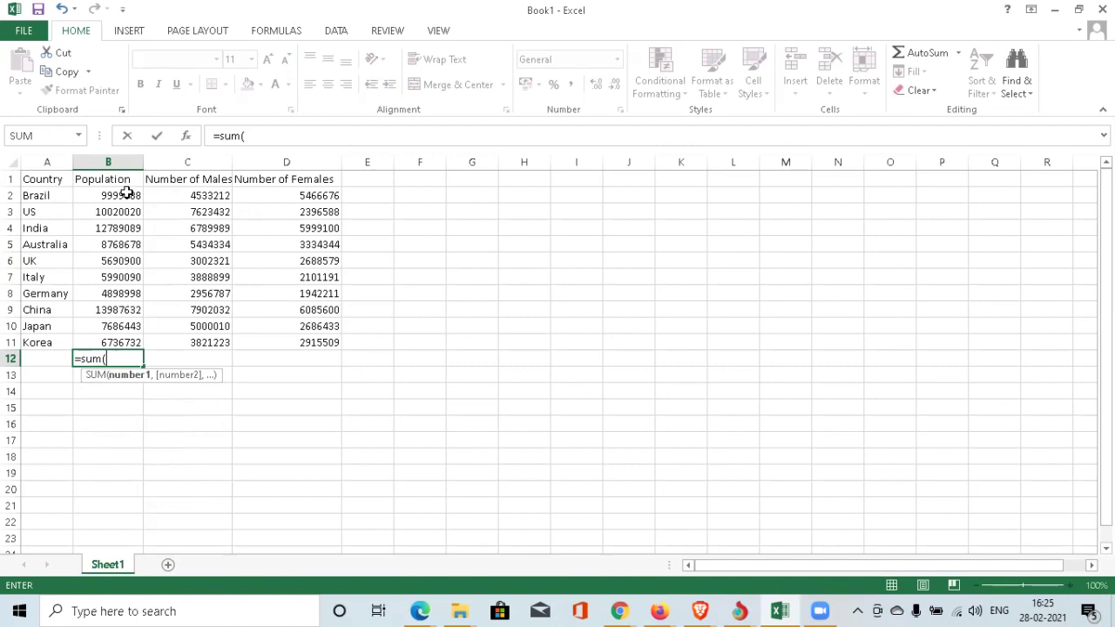
drag(128, 192, 126, 342)
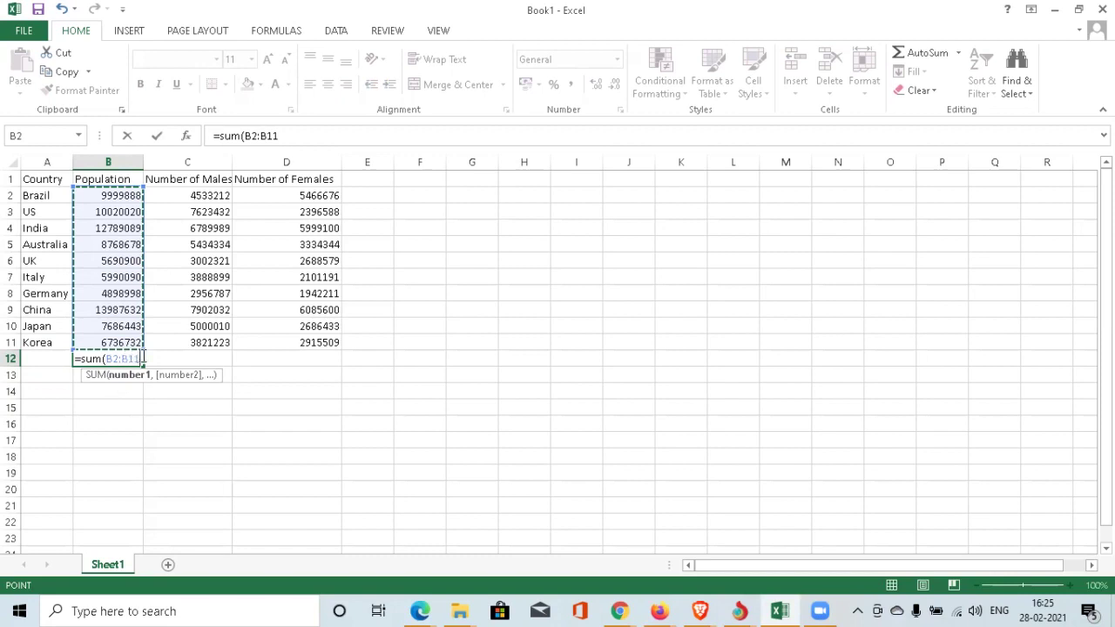
text())
key(Return)
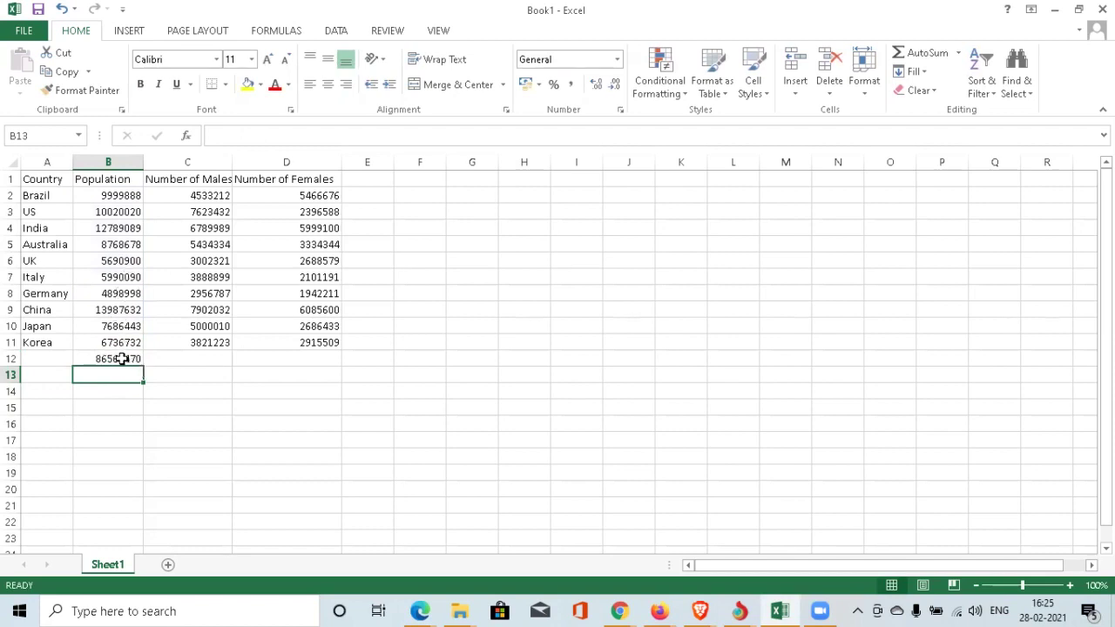
click(192, 359)
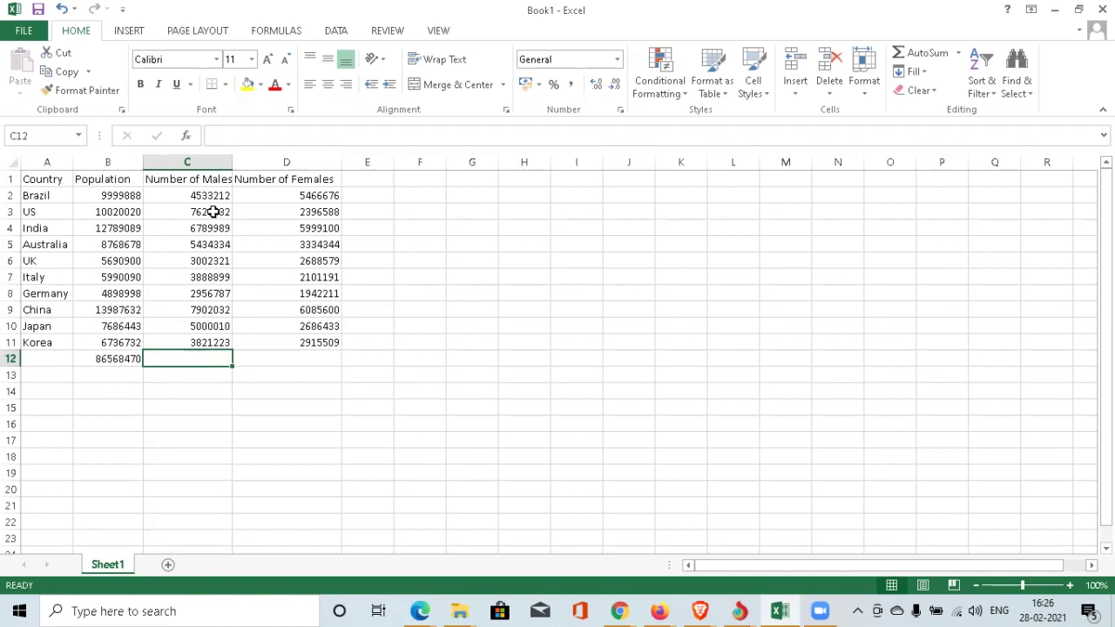
- Copy the B12 total across to D12, giving 50952239 males and 35616231 females
click(125, 360)
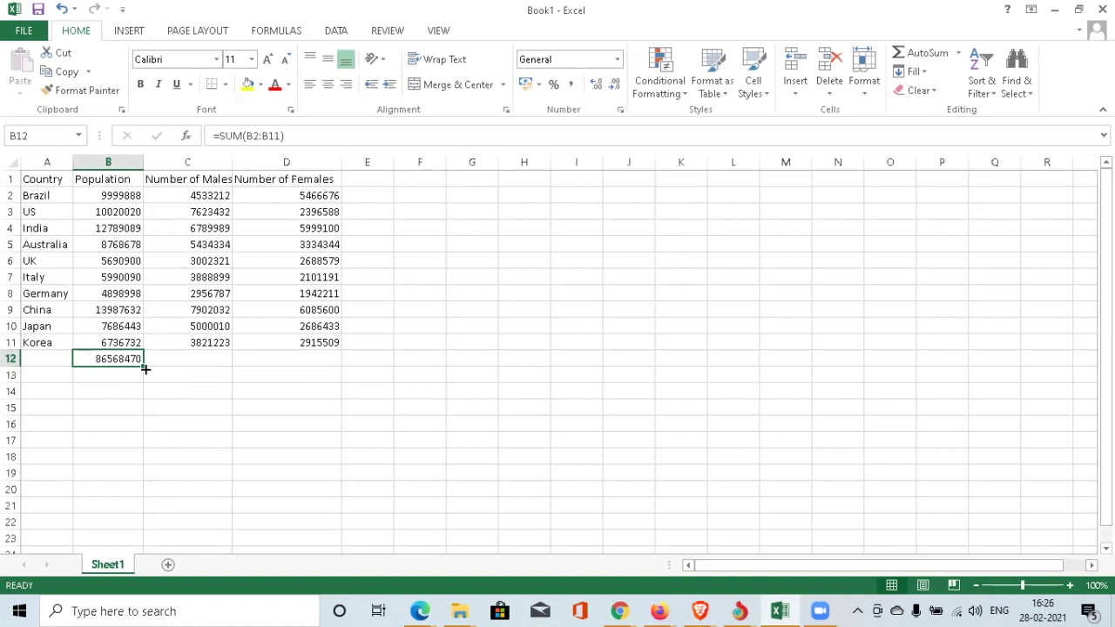
drag(145, 370, 326, 362)
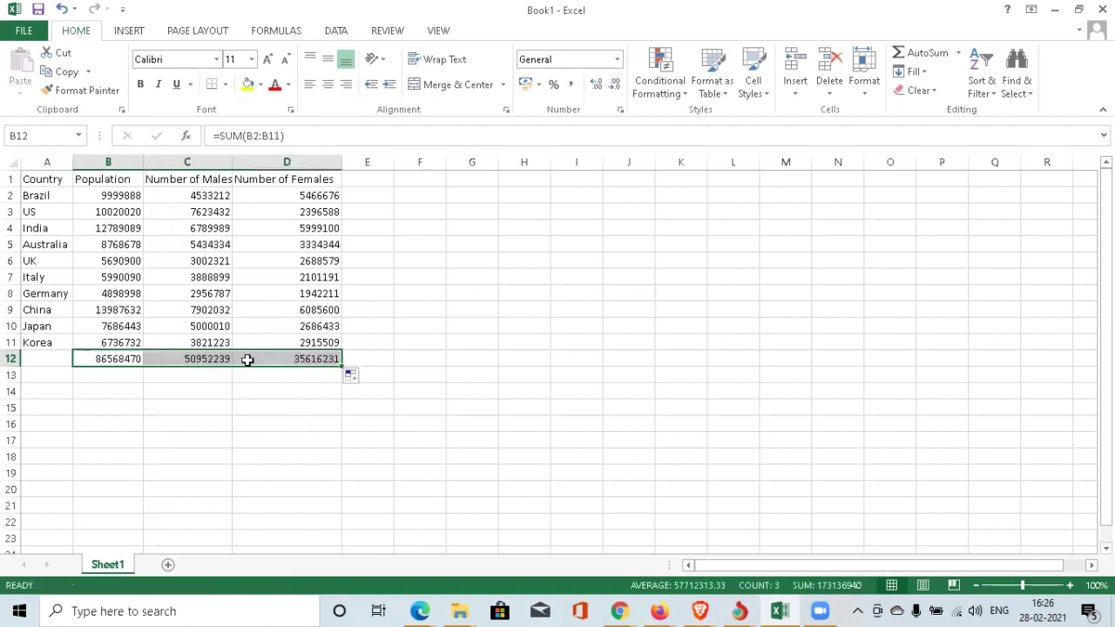
click(469, 358)
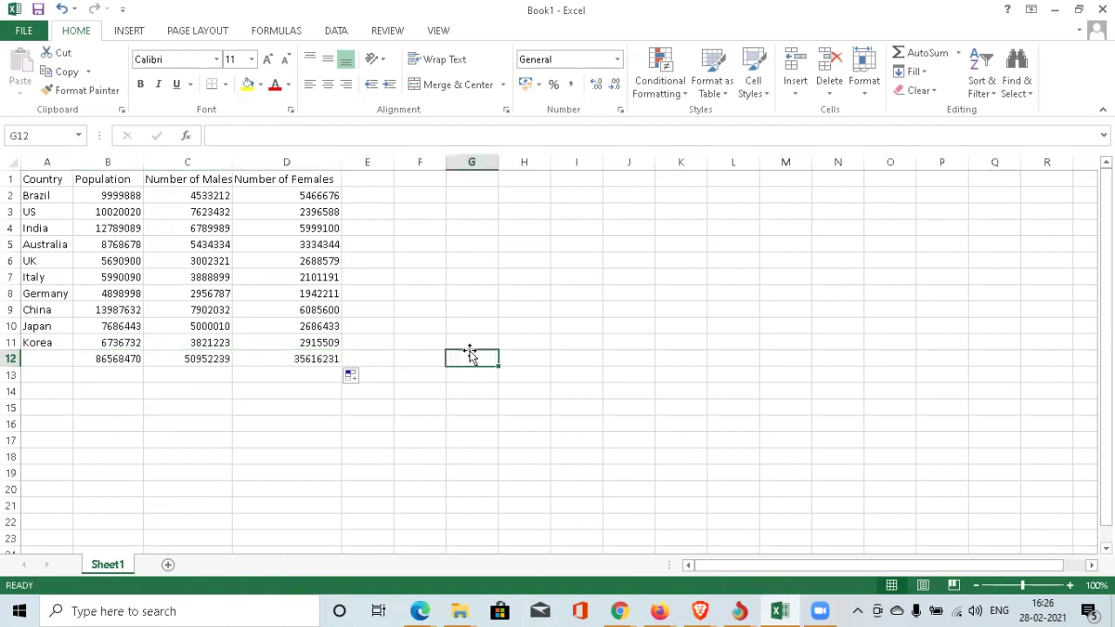
- Label the totals row 'Sum Formula' in A12
click(62, 359)
text(S)
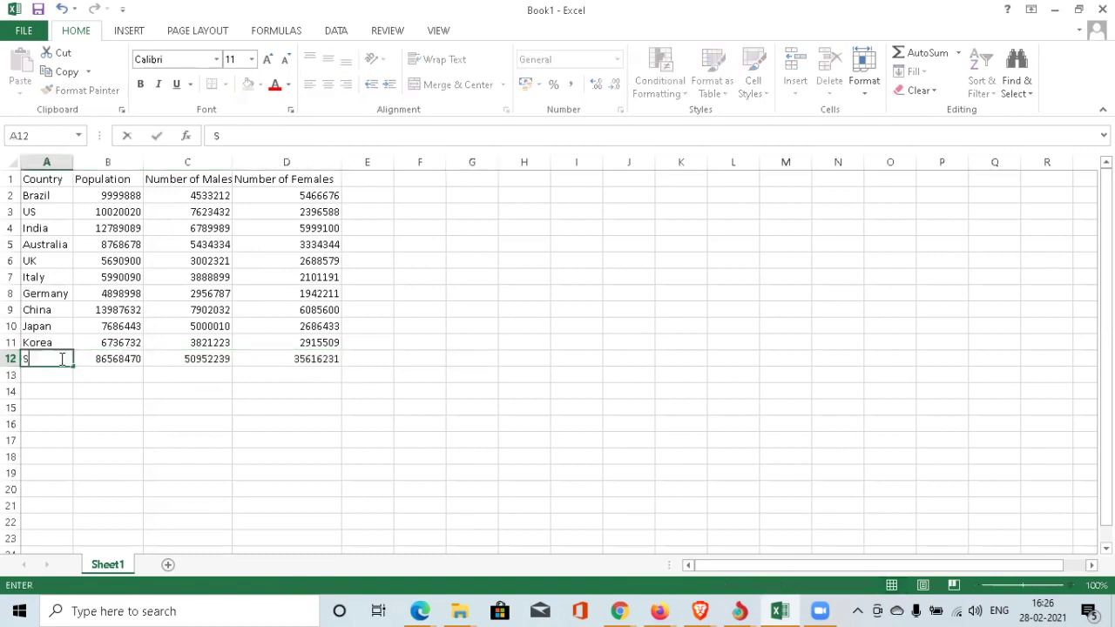
text(um Formula)
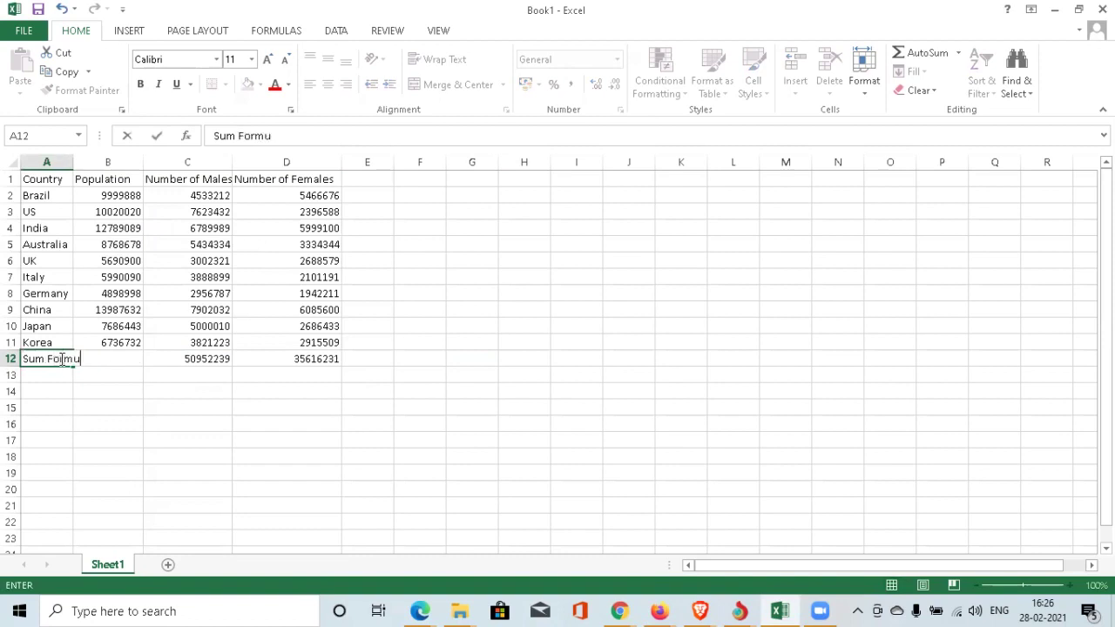
click(289, 418)
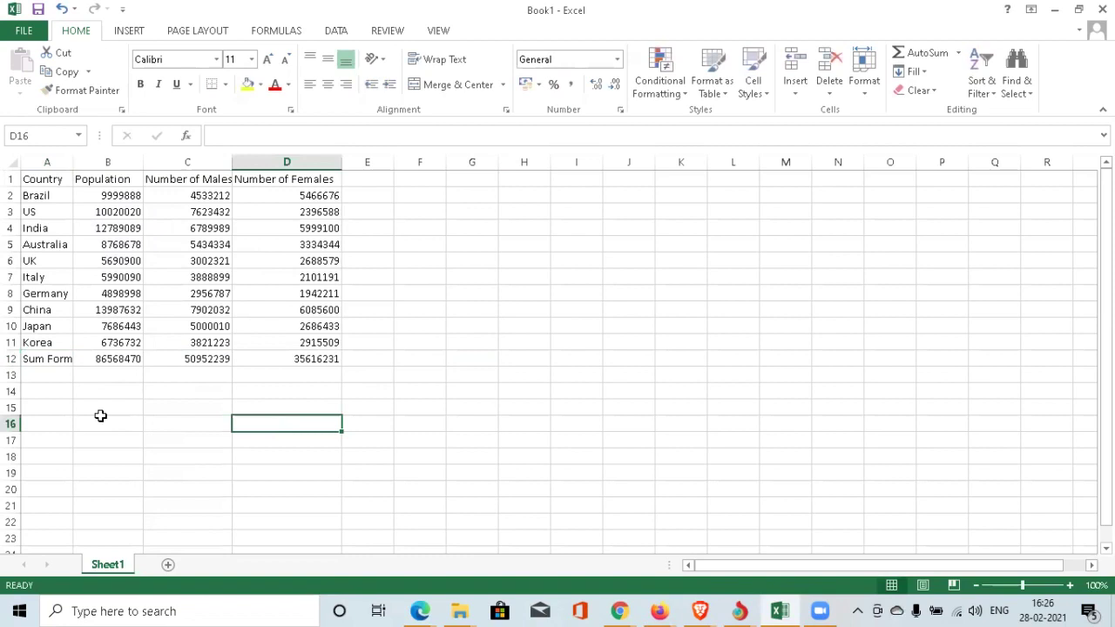
click(50, 376)
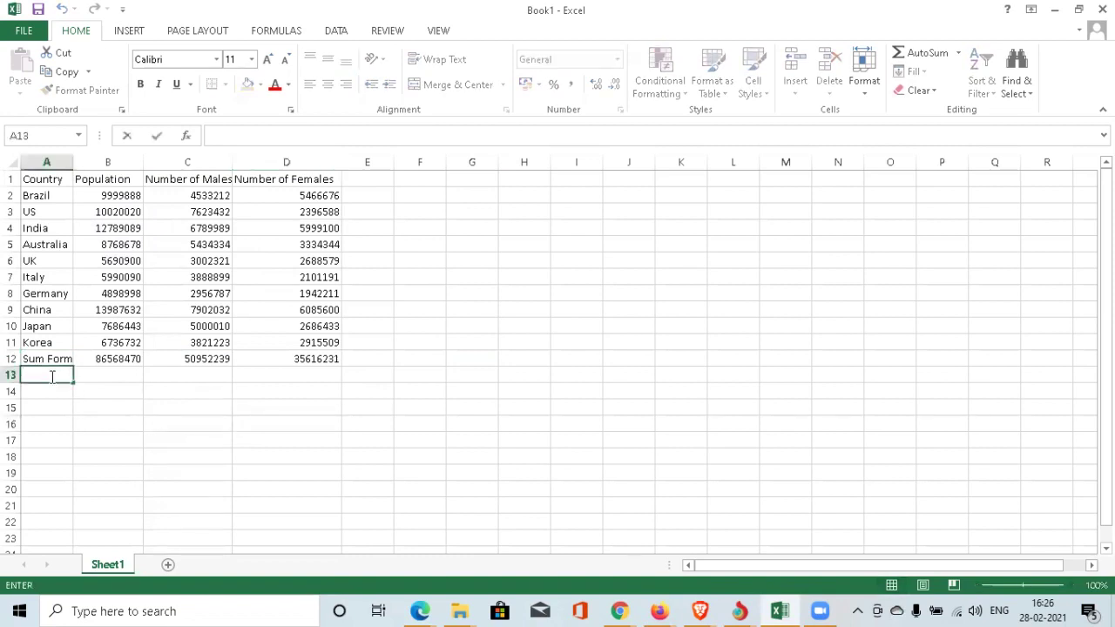
- Add an Average row 13 with =AVERAGE filled across B–D: 15739721.82, 9264043.455, 6475678.364
text(Average)
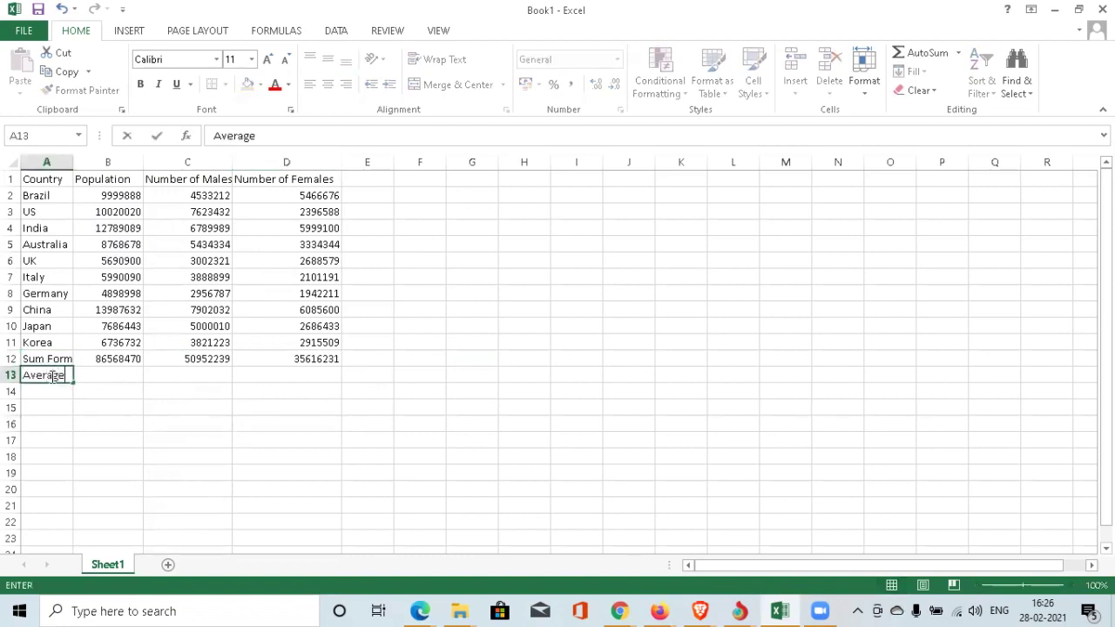
click(150, 440)
double_click(105, 374)
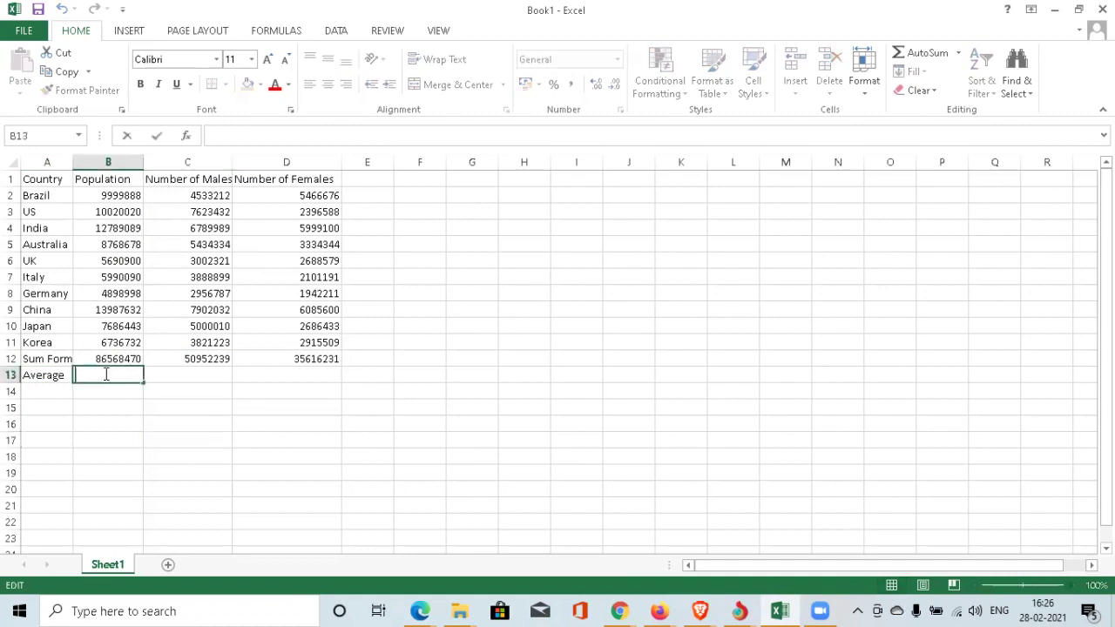
text(=)
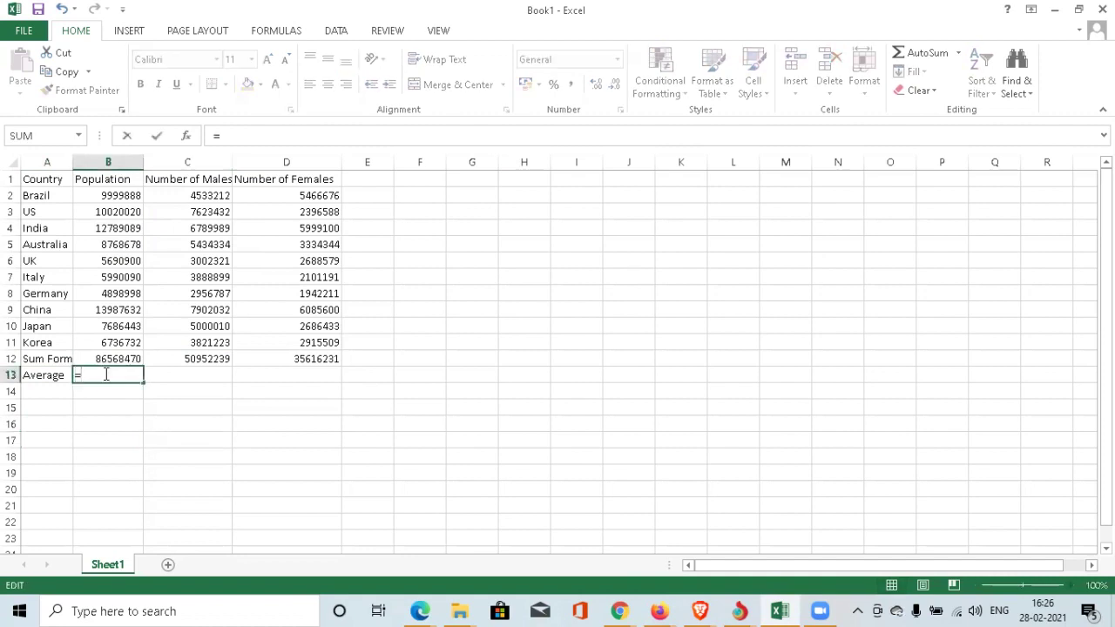
text(average)
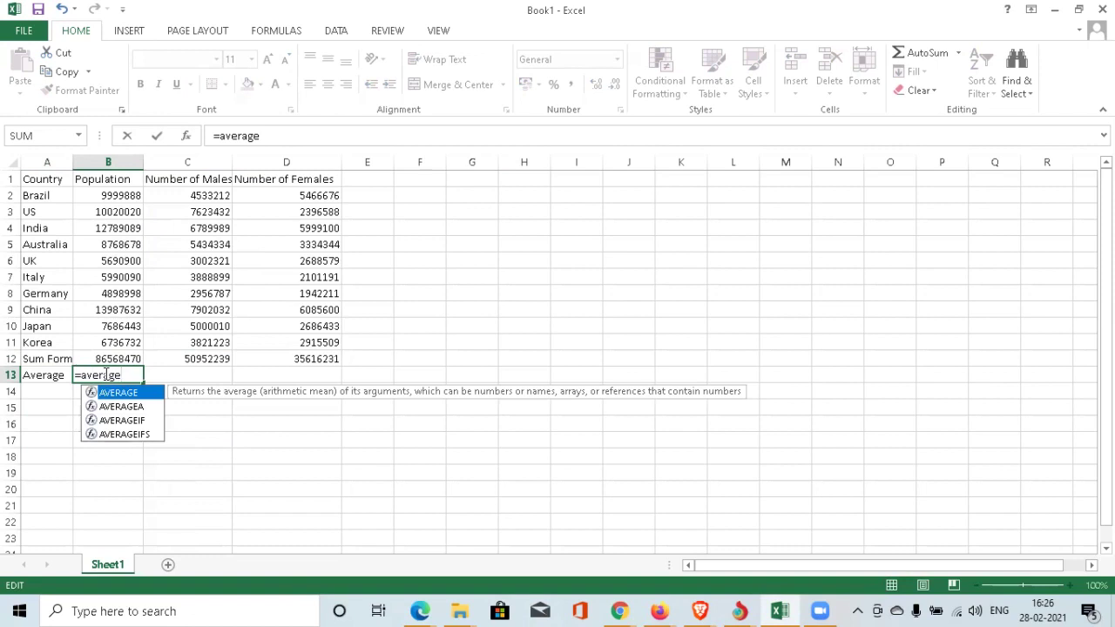
text(()
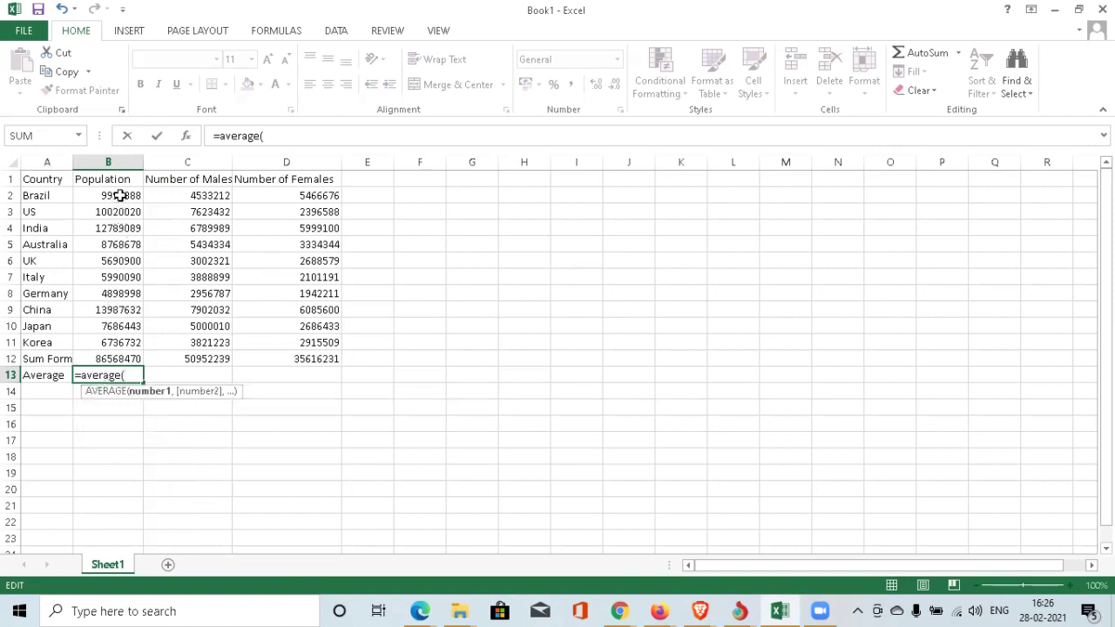
drag(116, 193, 119, 353)
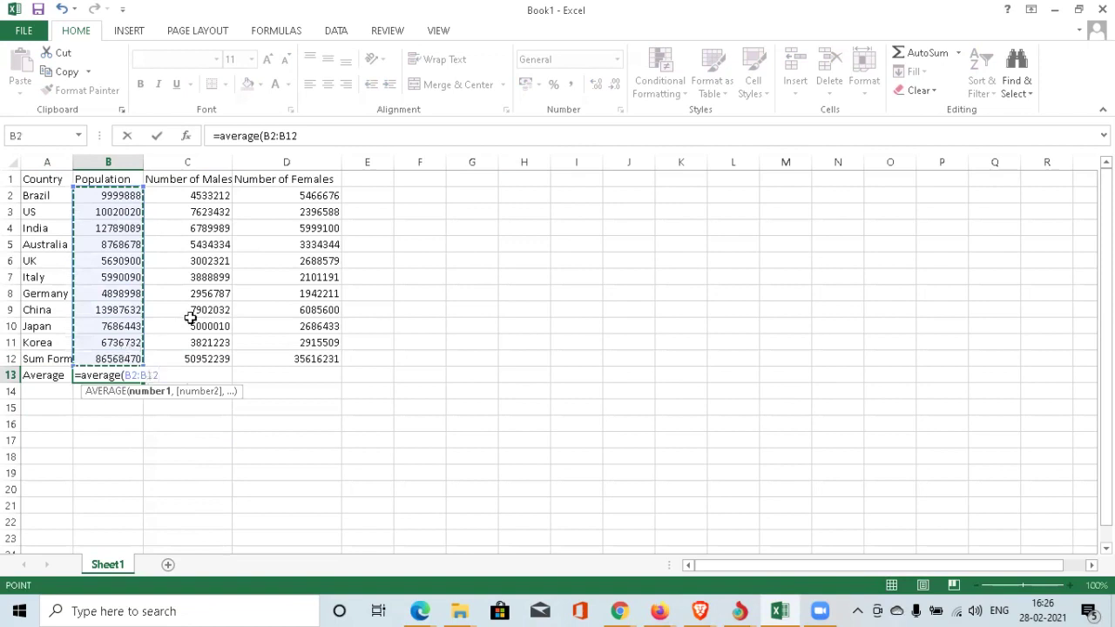
key(Return)
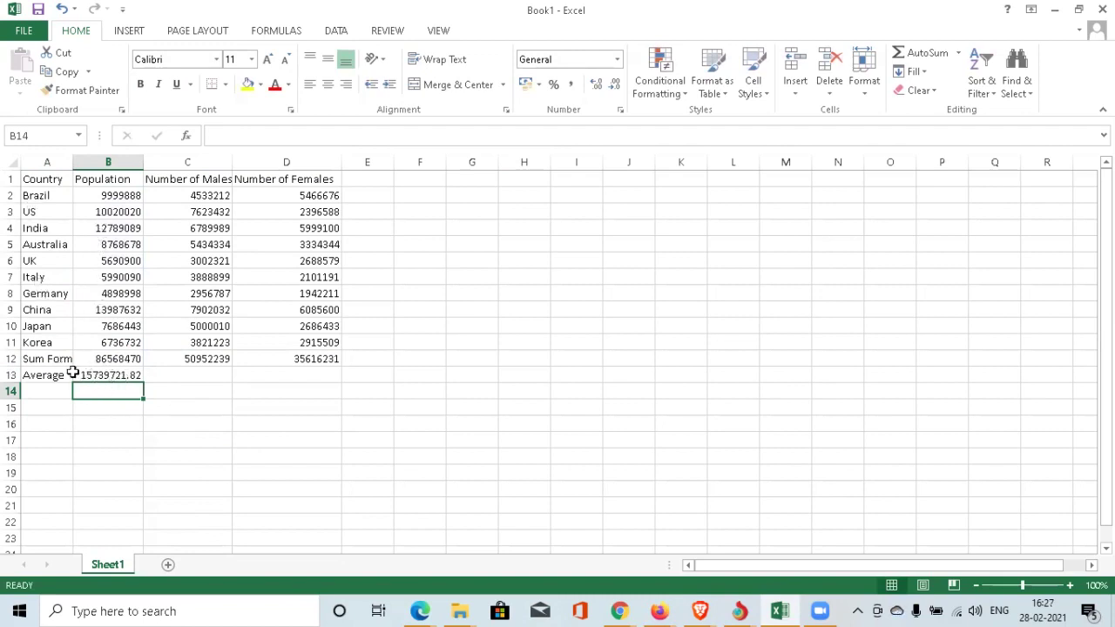
click(115, 376)
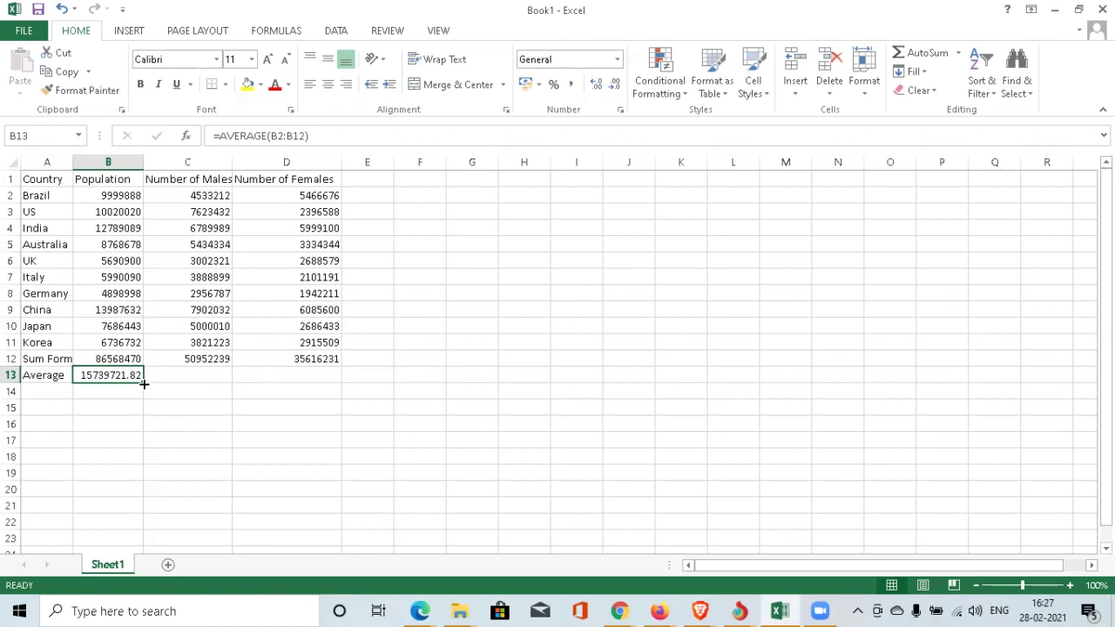
drag(143, 384, 319, 381)
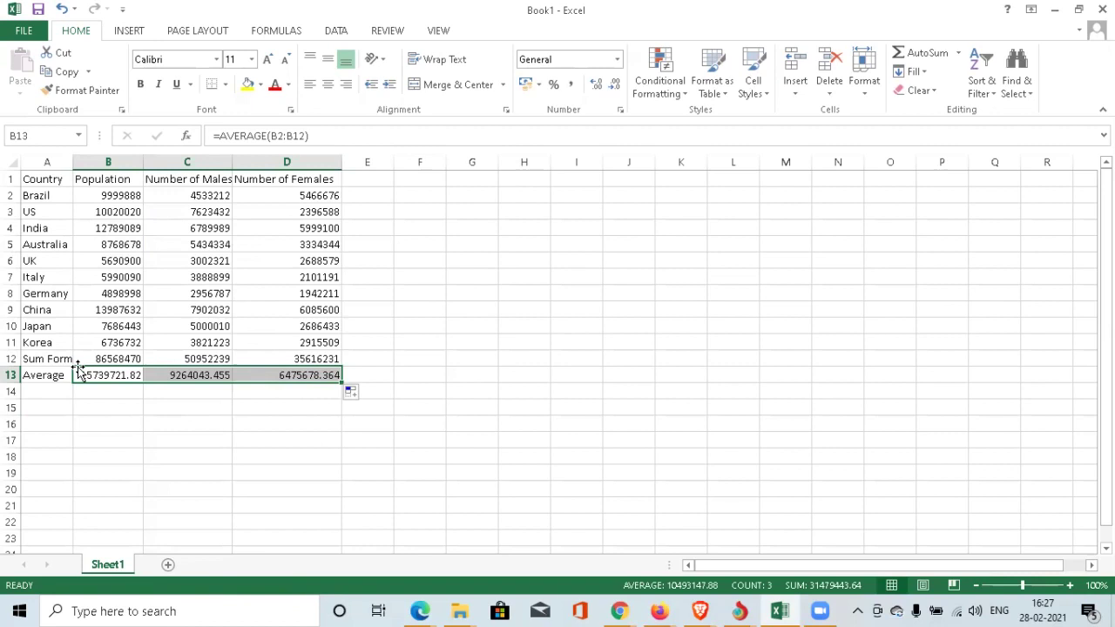
- Label row 14 'Count' and fill =COUNT(B2:B11) across B14:D14, each showing 10
click(40, 392)
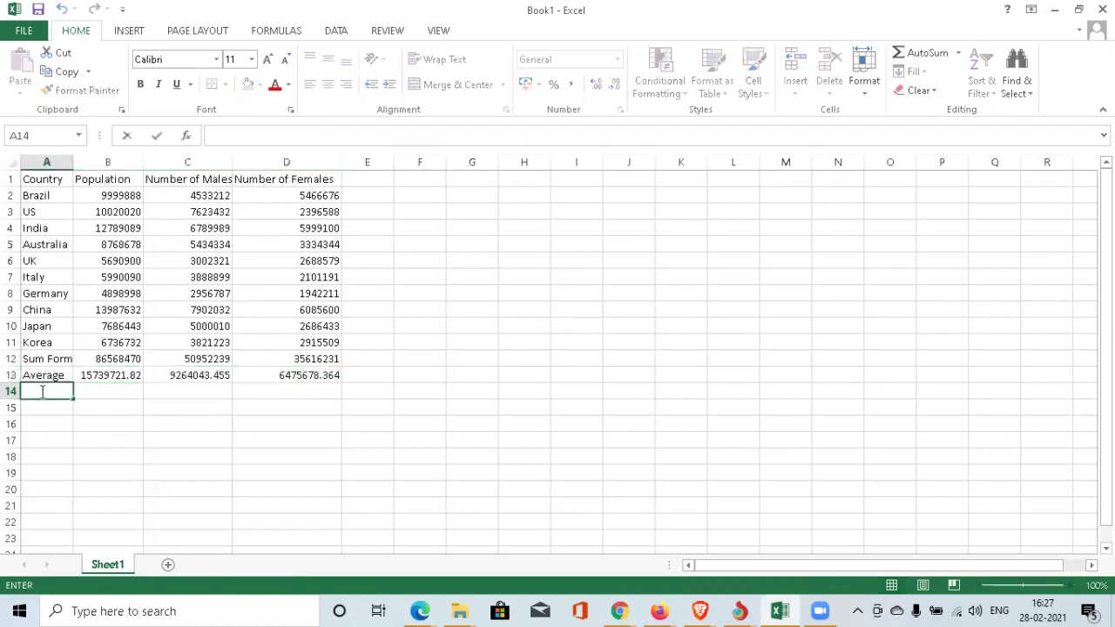
text(Count)
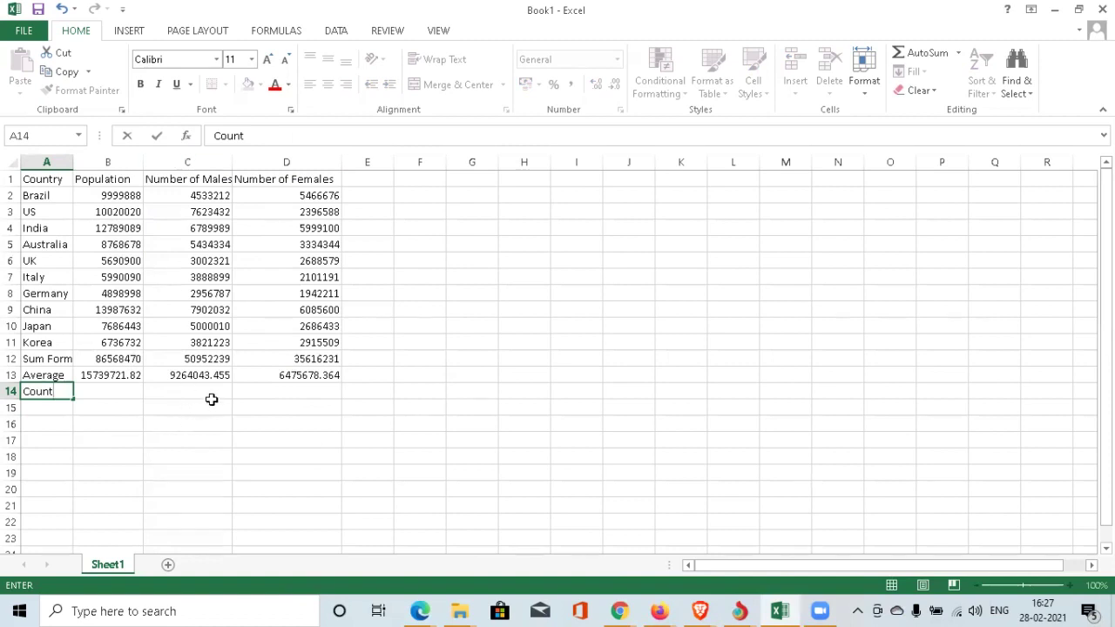
click(119, 392)
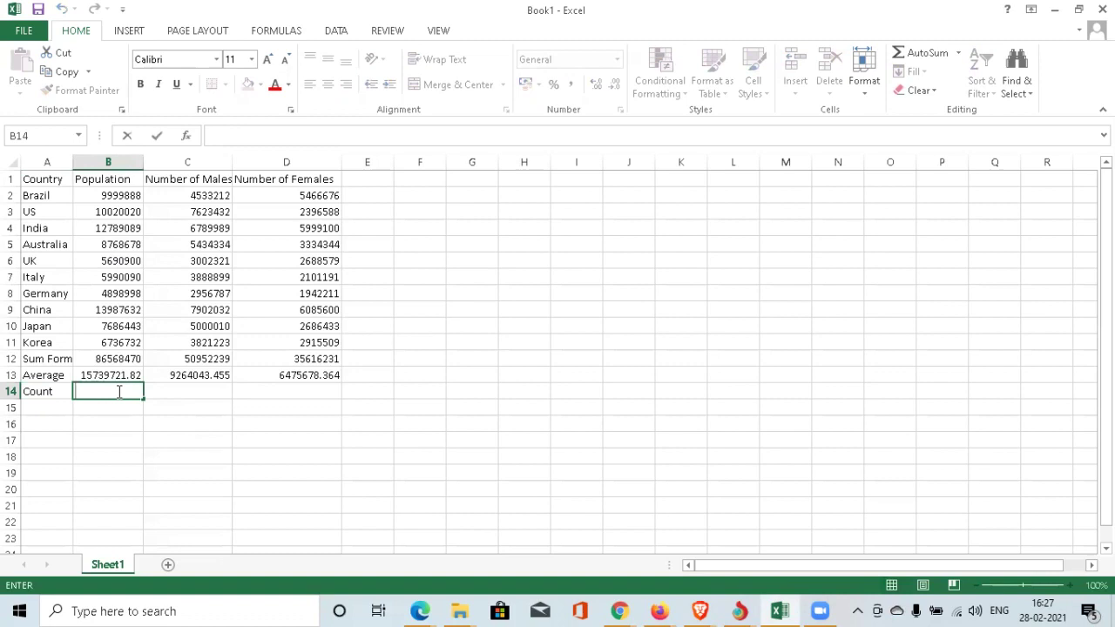
text(=co)
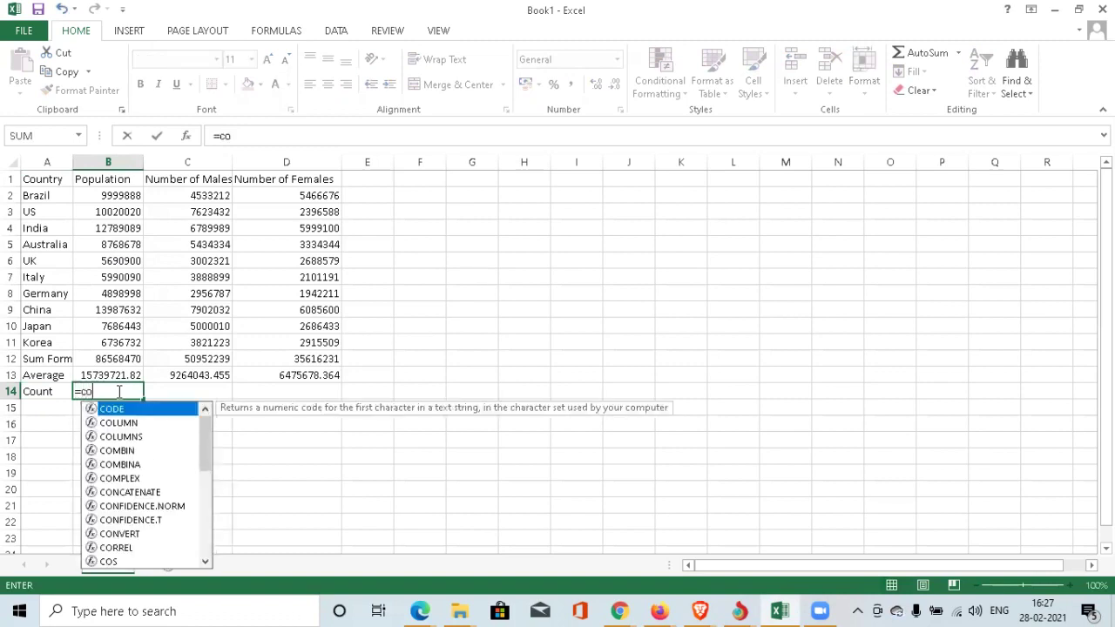
text(unt()
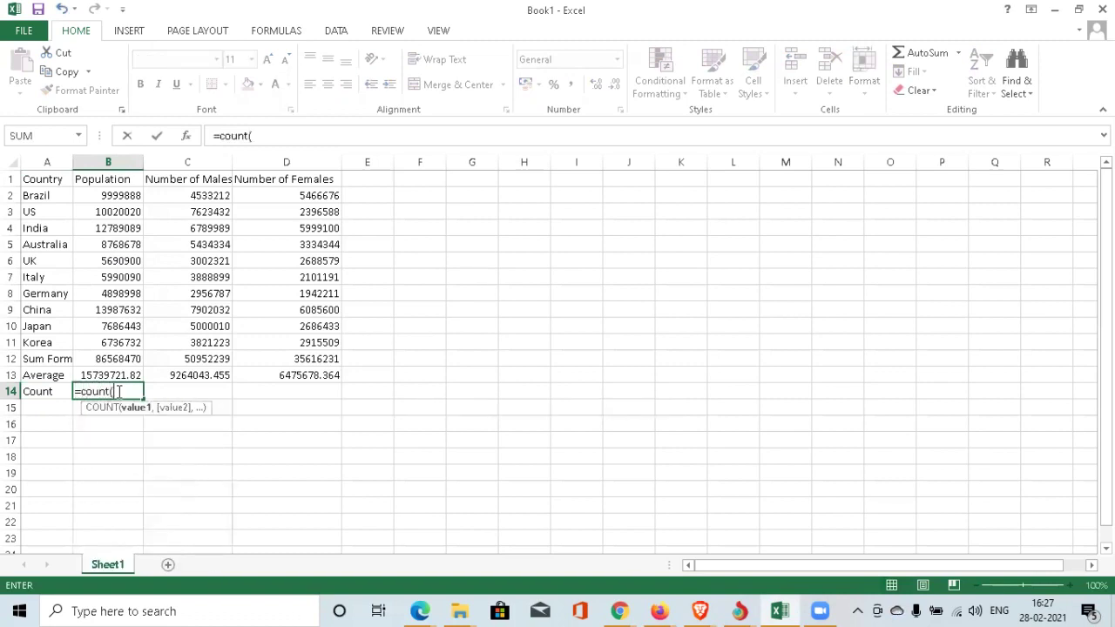
drag(124, 196, 116, 353)
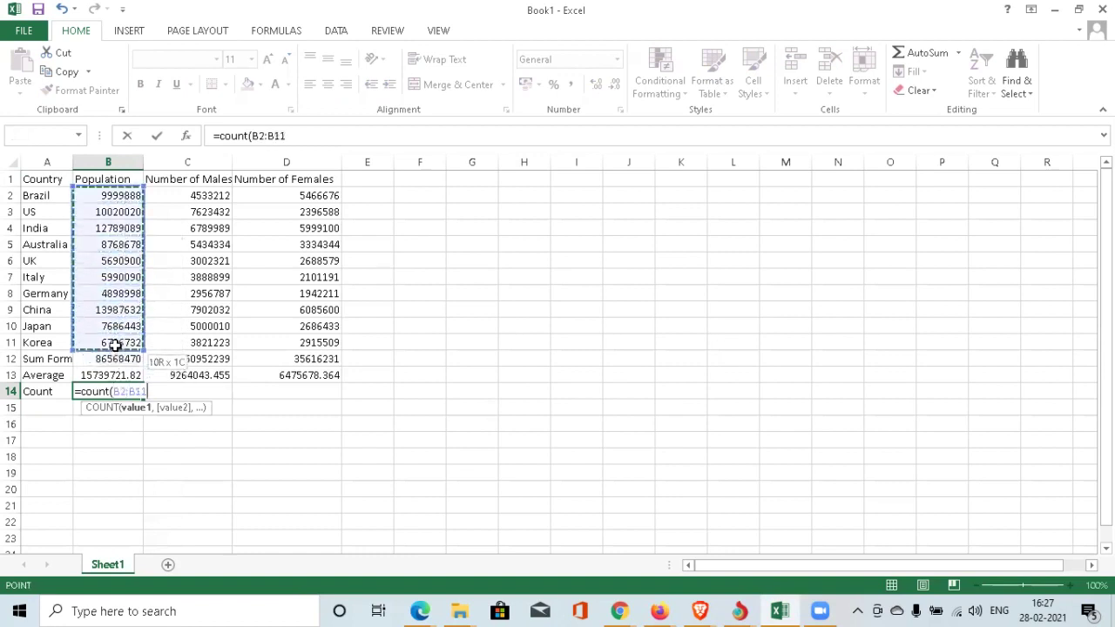
drag(115, 346, 118, 347)
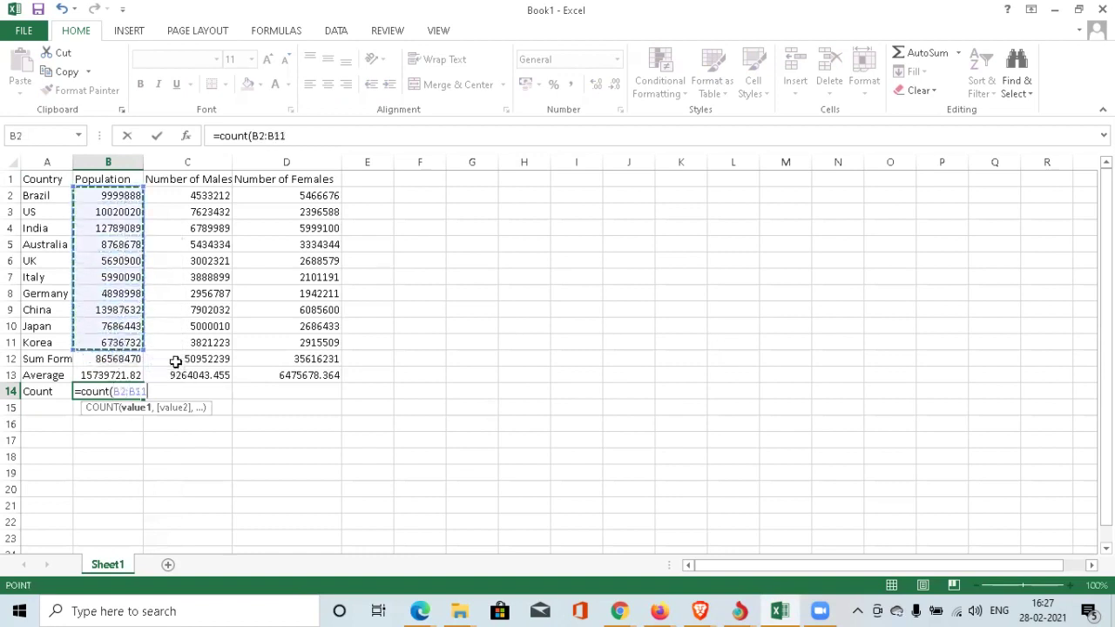
key(Return)
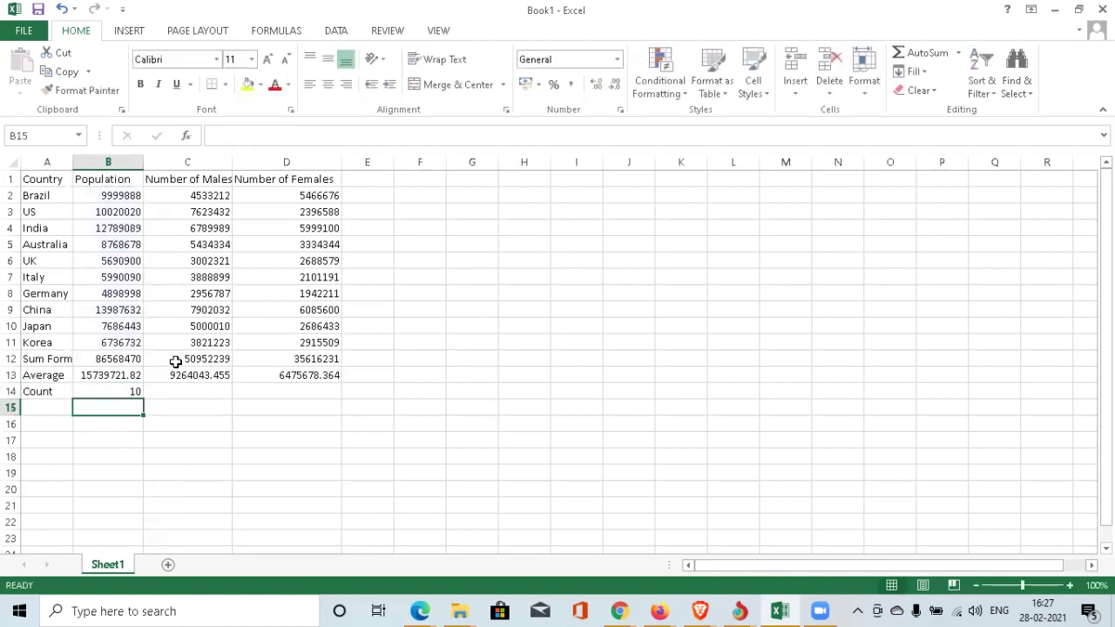
click(108, 391)
drag(144, 400, 342, 402)
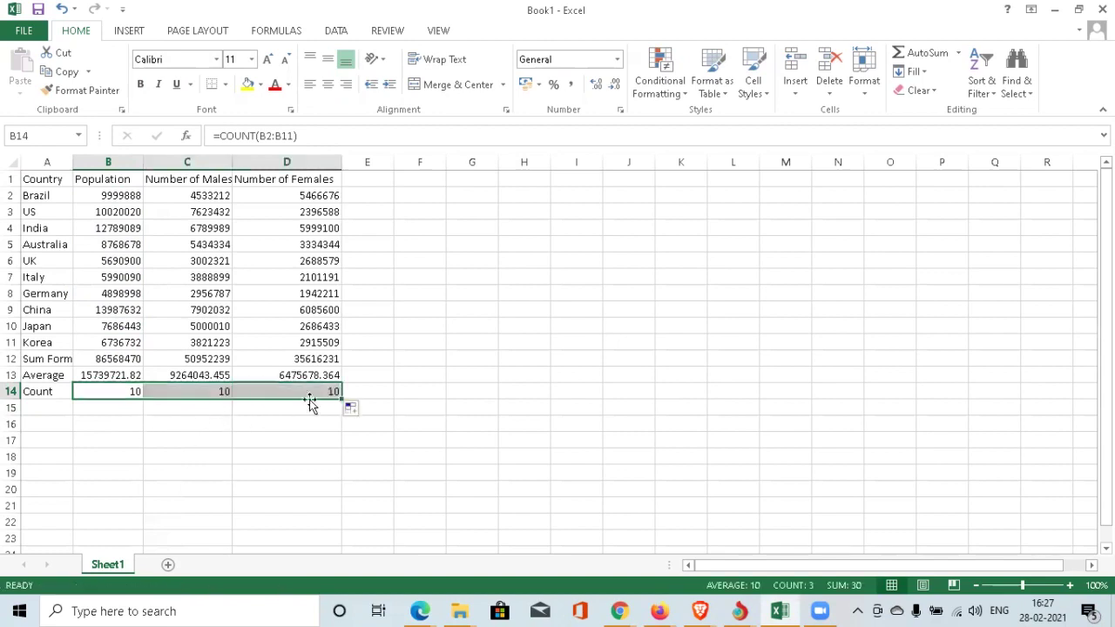
- Delete the UK's male and female figures in C6 and D6
click(207, 259)
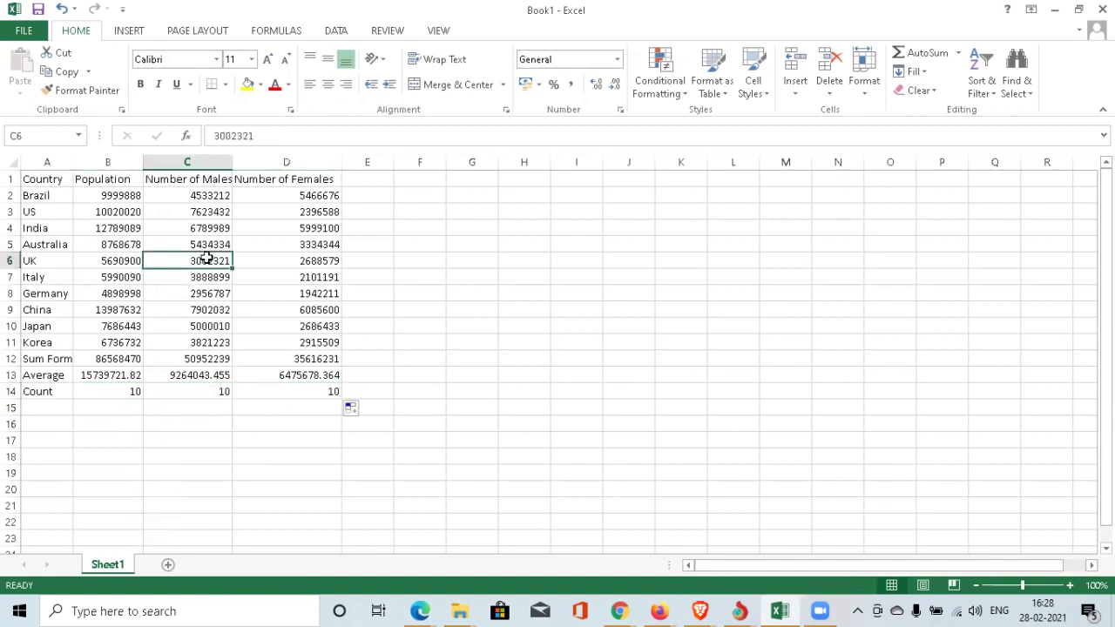
key(Delete)
click(311, 260)
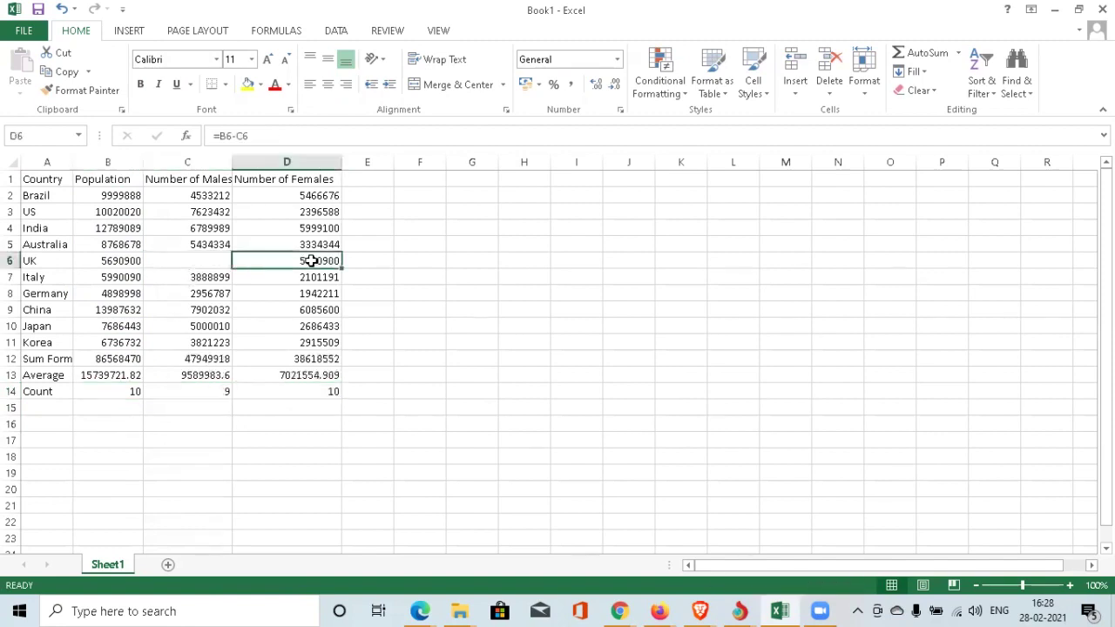
key(Delete)
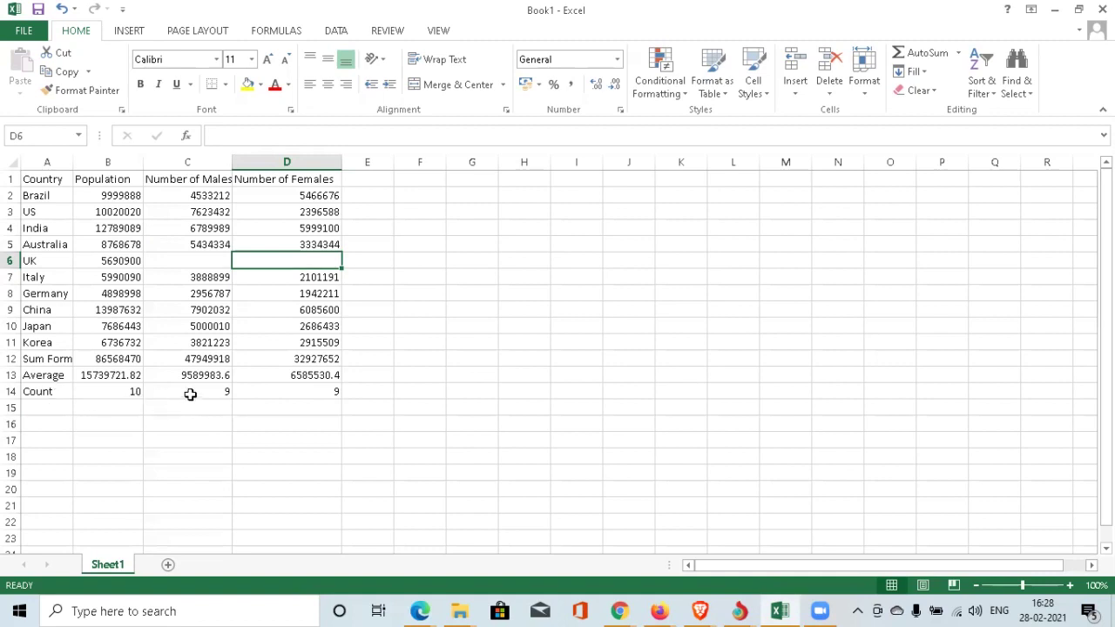
- Enter the text 'Empty' in the UK males cell C6, leaving Count at 9
double_click(203, 260)
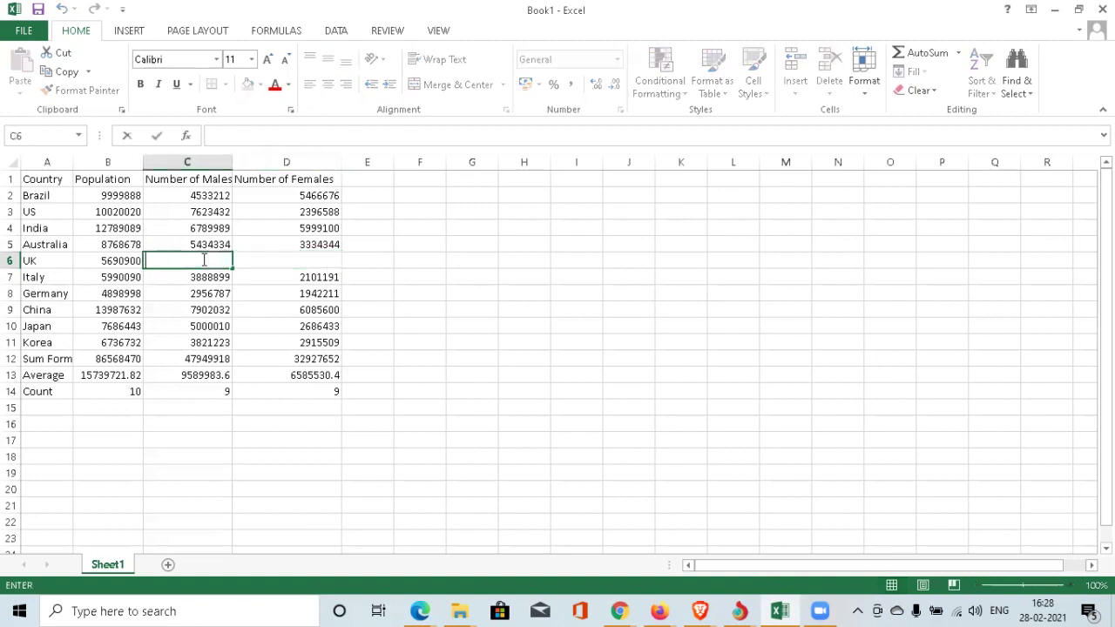
text(Empty)
key(Return)
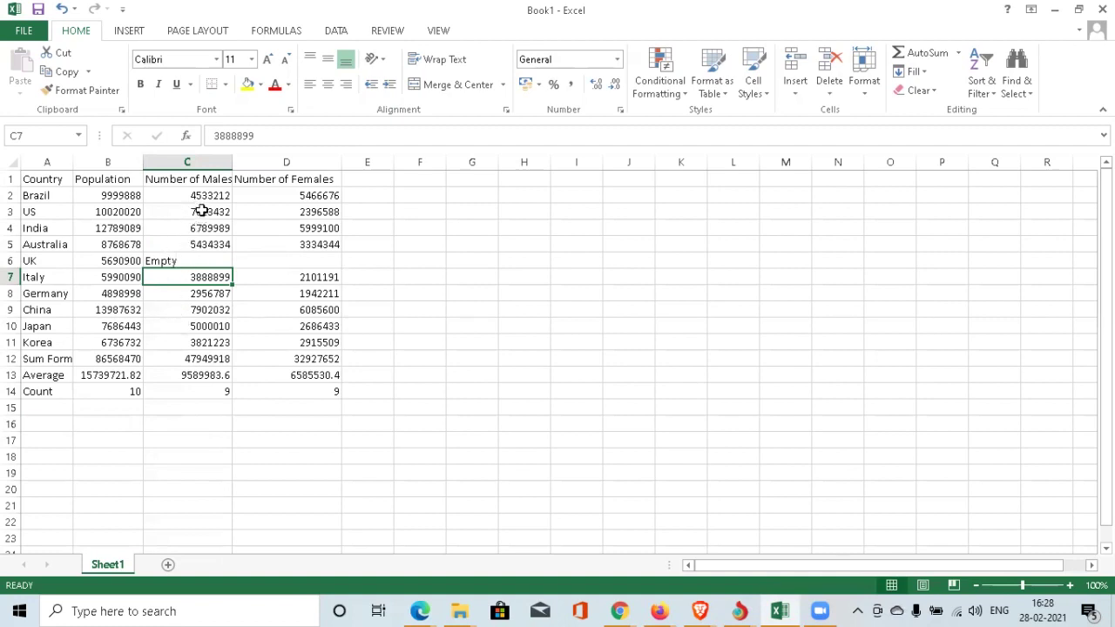
click(187, 259)
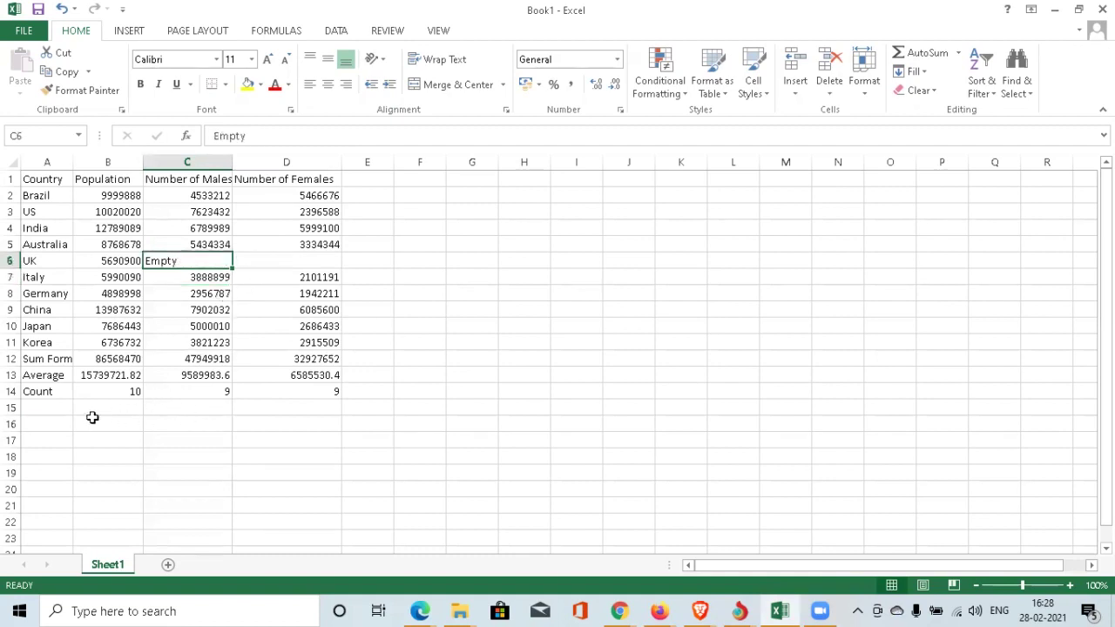
- Label row 15 'CountA' and fill =COUNTA(B2:B11) across to D15, giving 10, 10, 9
click(49, 407)
text(C)
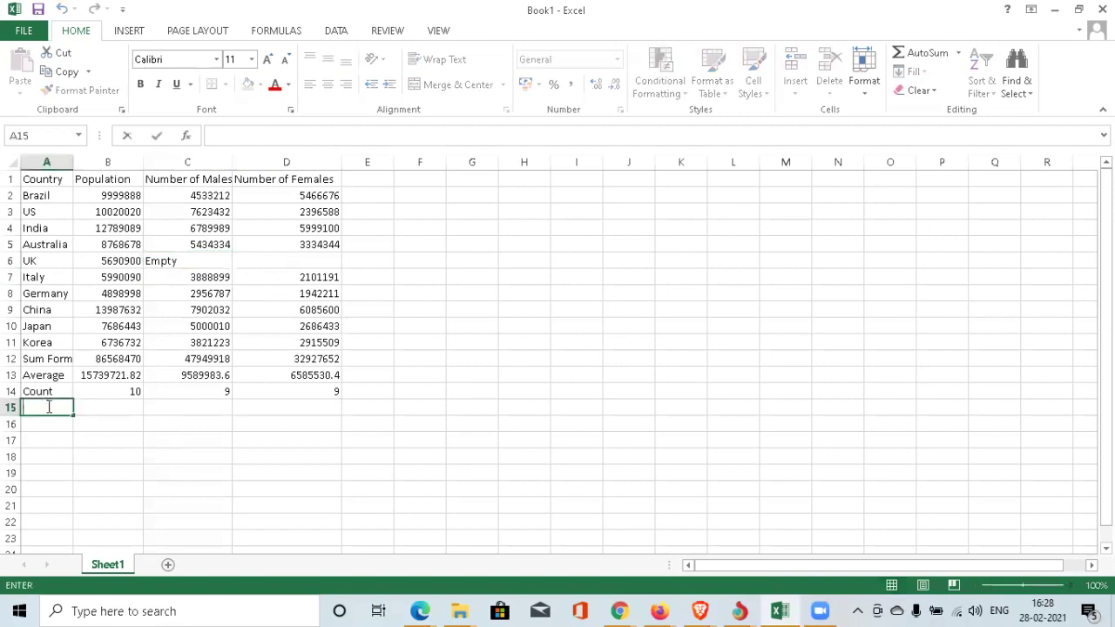
text(ountA)
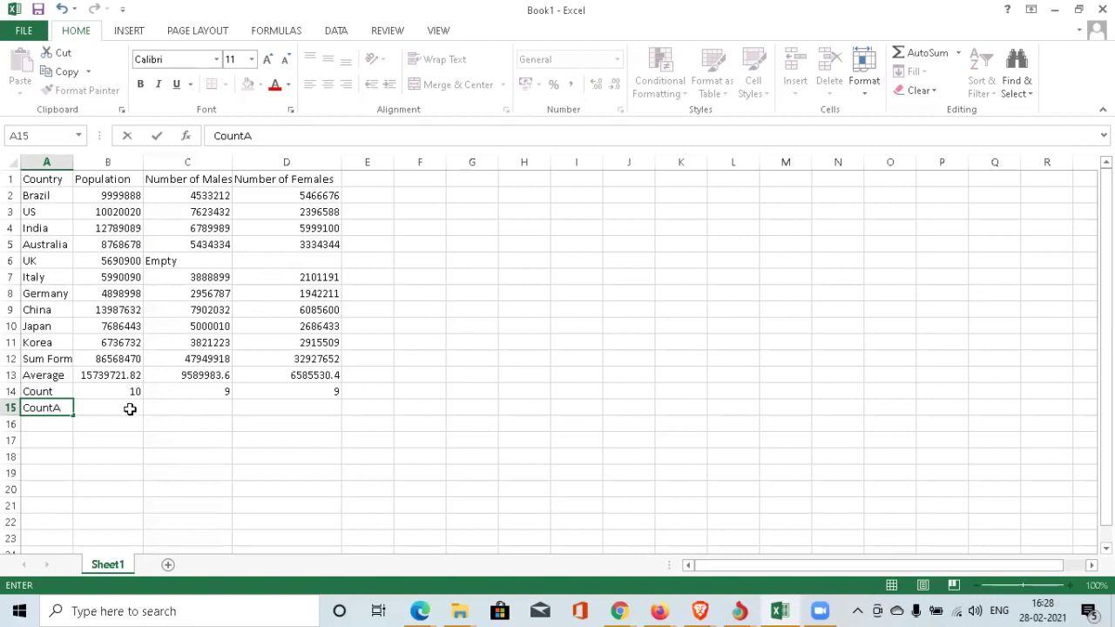
double_click(124, 407)
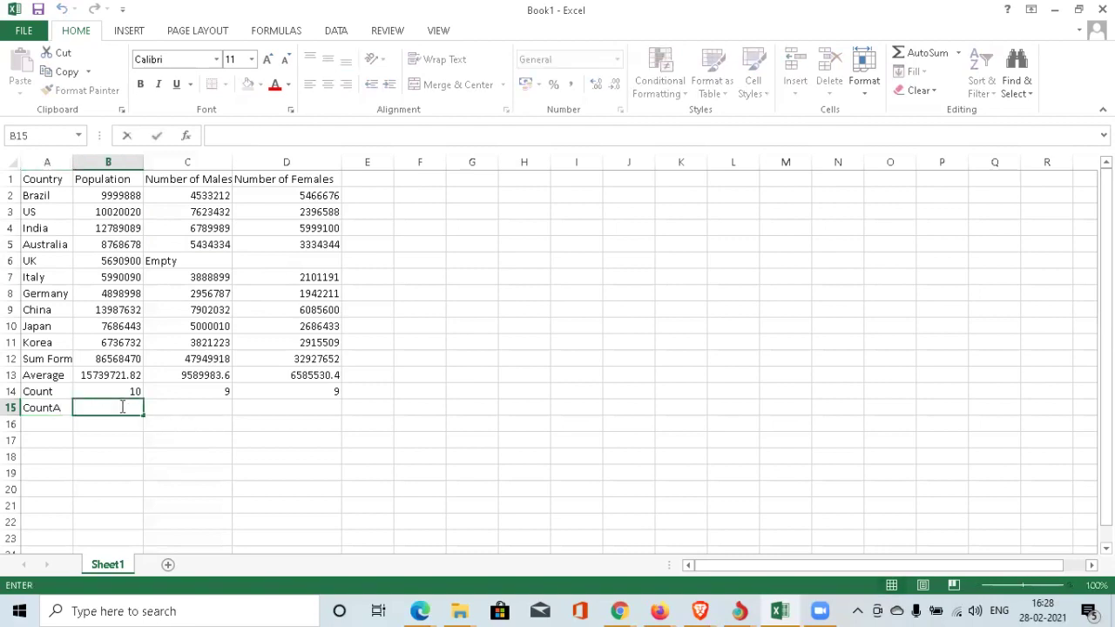
text(=coun)
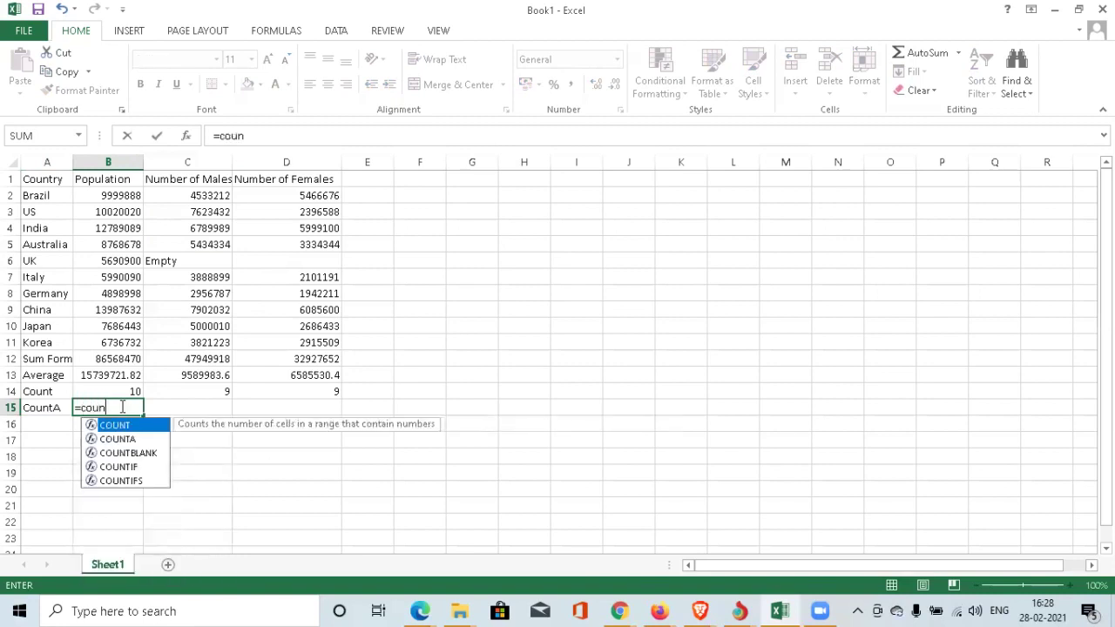
text(tA)
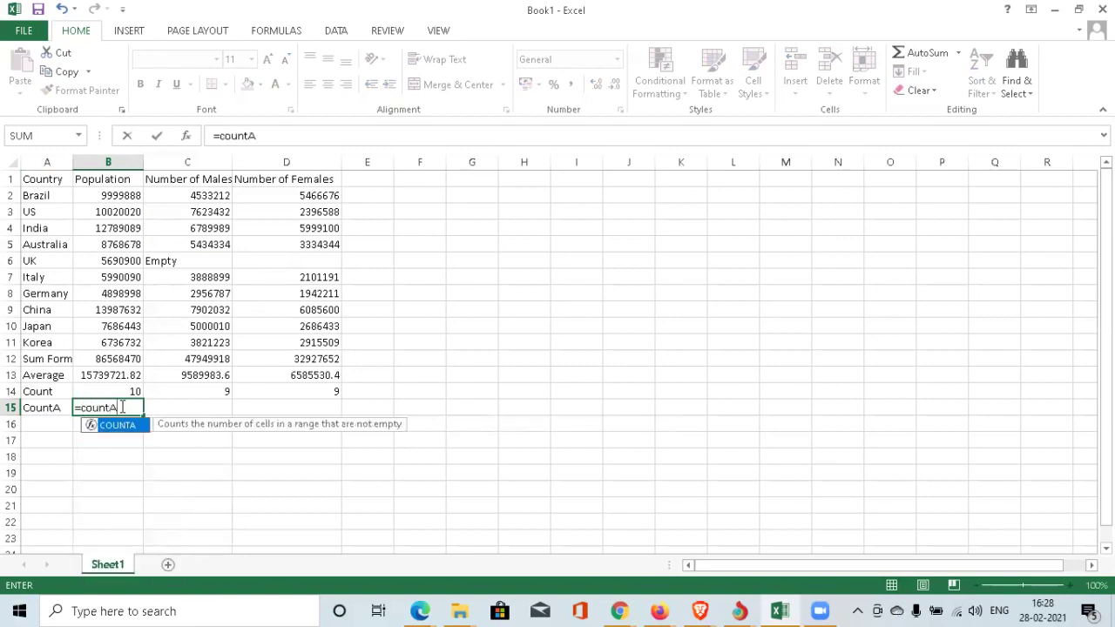
text(()
drag(103, 198, 117, 340)
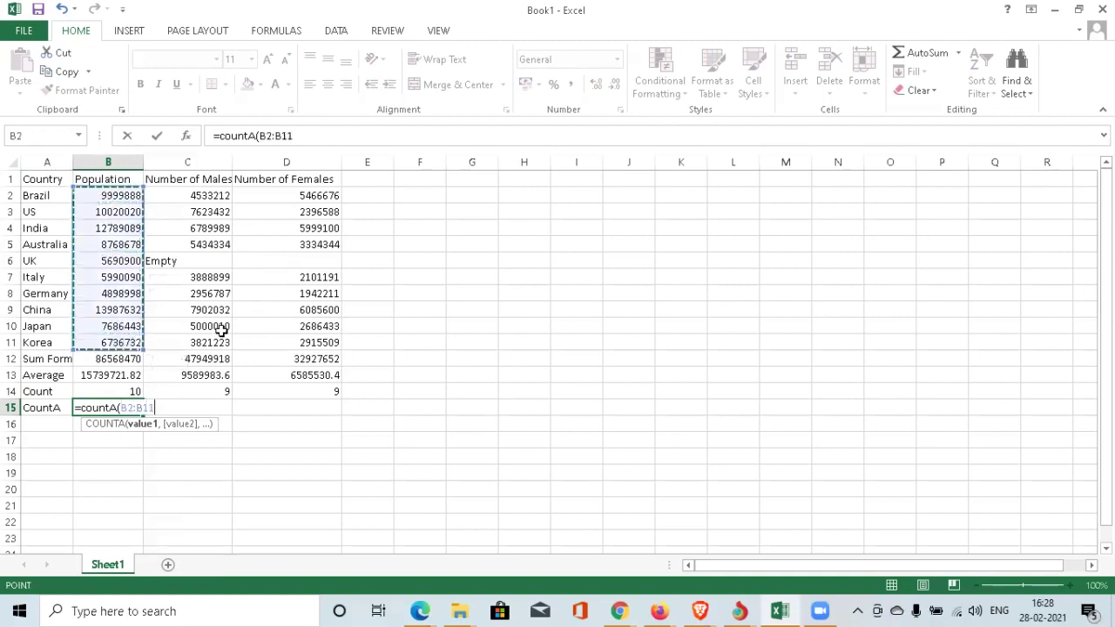
key(Return)
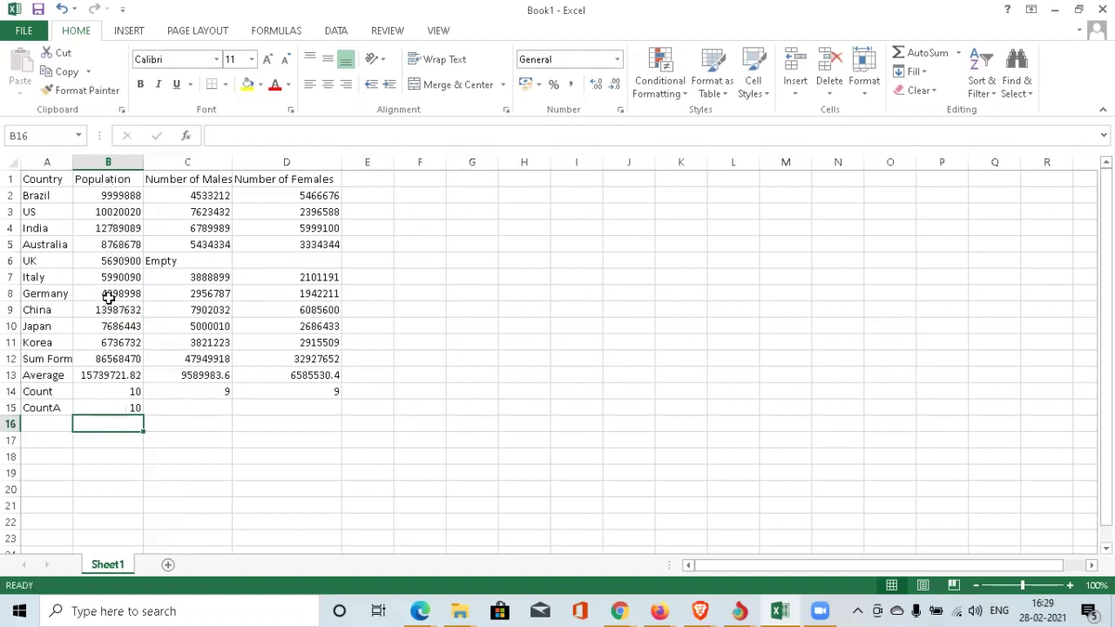
click(131, 408)
drag(144, 417, 338, 411)
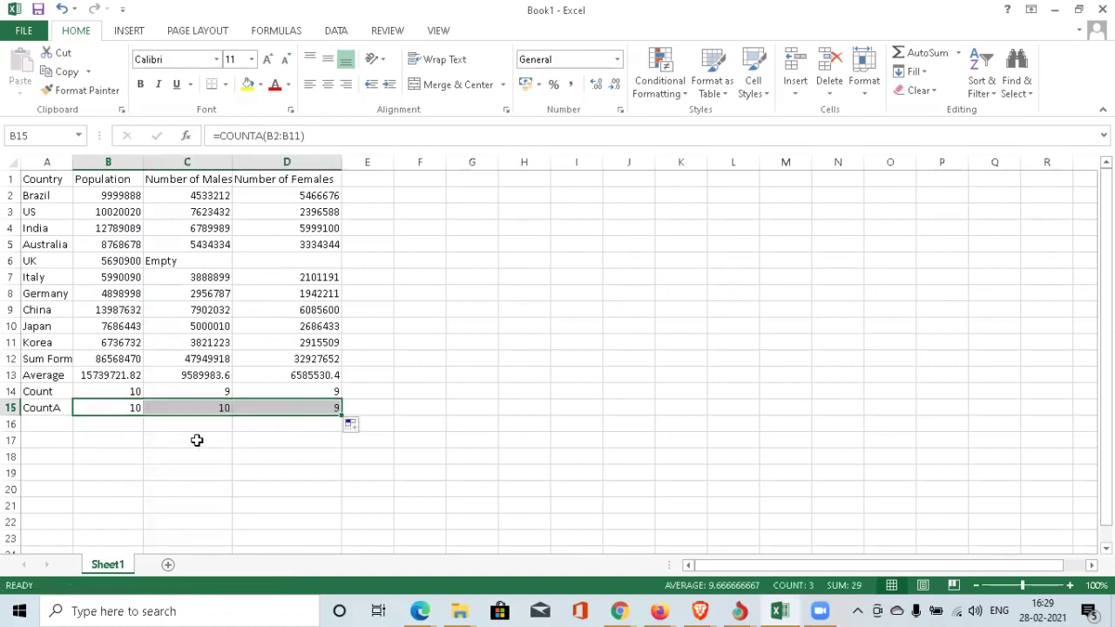
- Inspect the males and females CountA formulas and the blank UK females cell
click(216, 408)
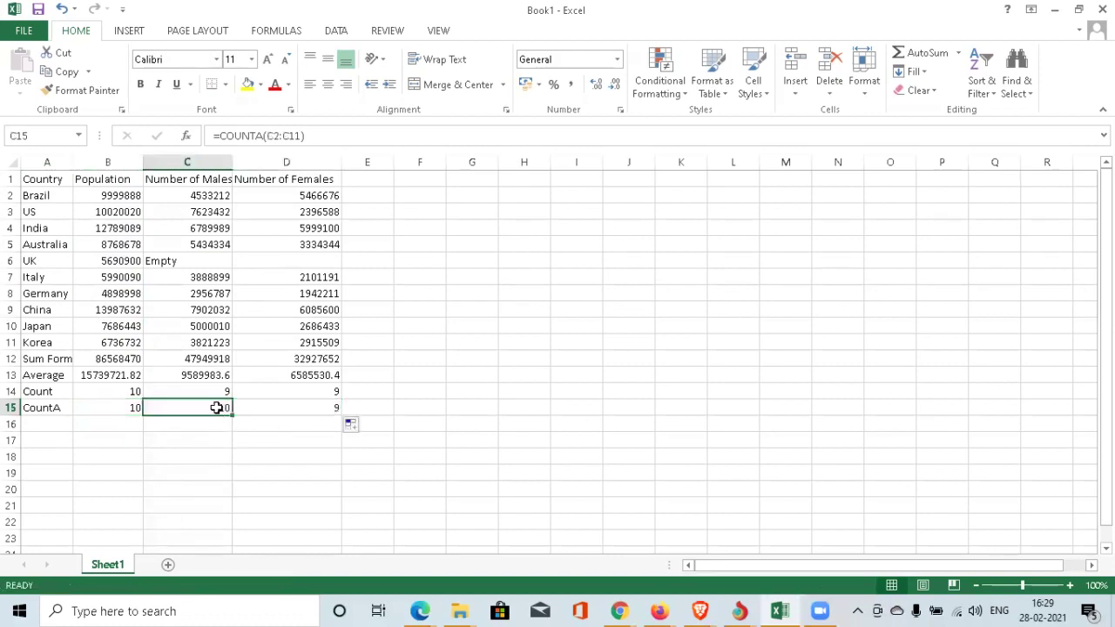
click(317, 406)
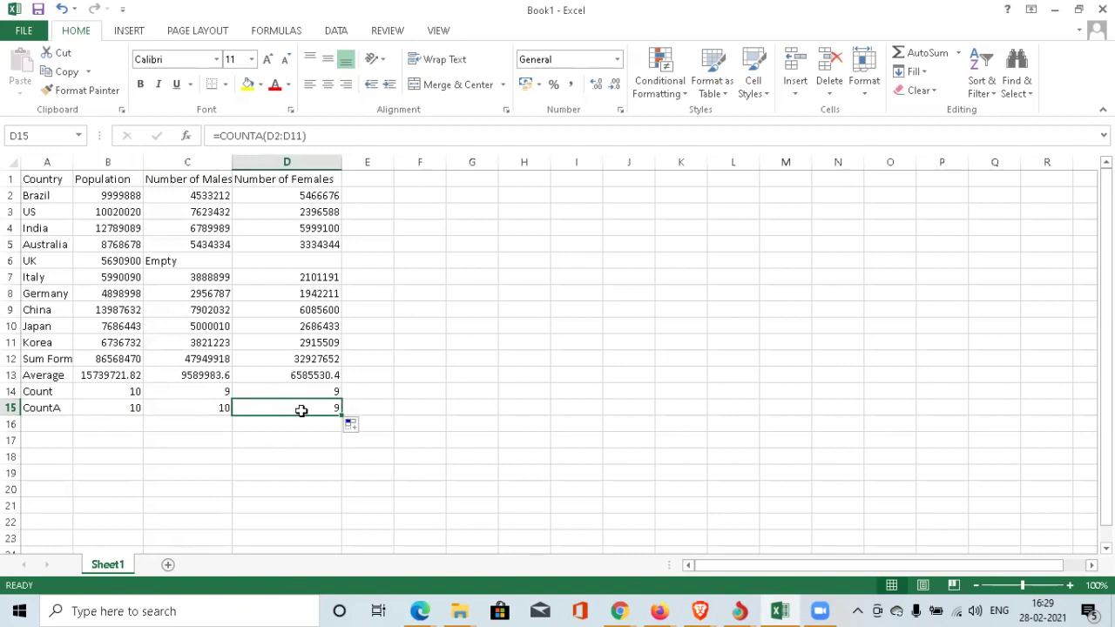
click(280, 260)
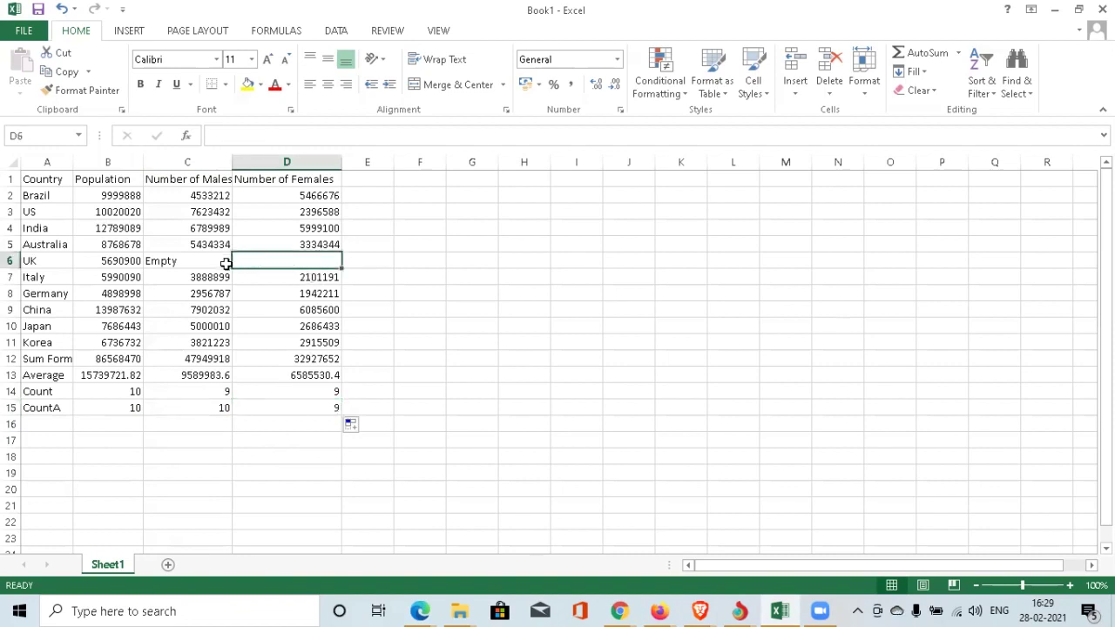
click(172, 259)
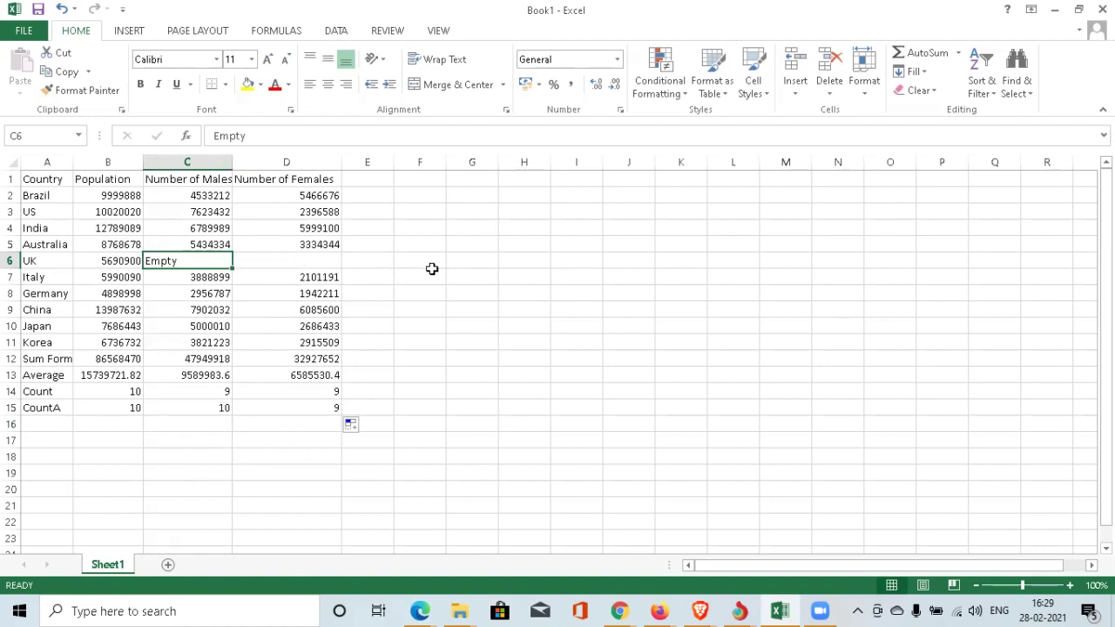
- Enter 'Brazil J' in H1, correcting its misspelling
double_click(522, 179)
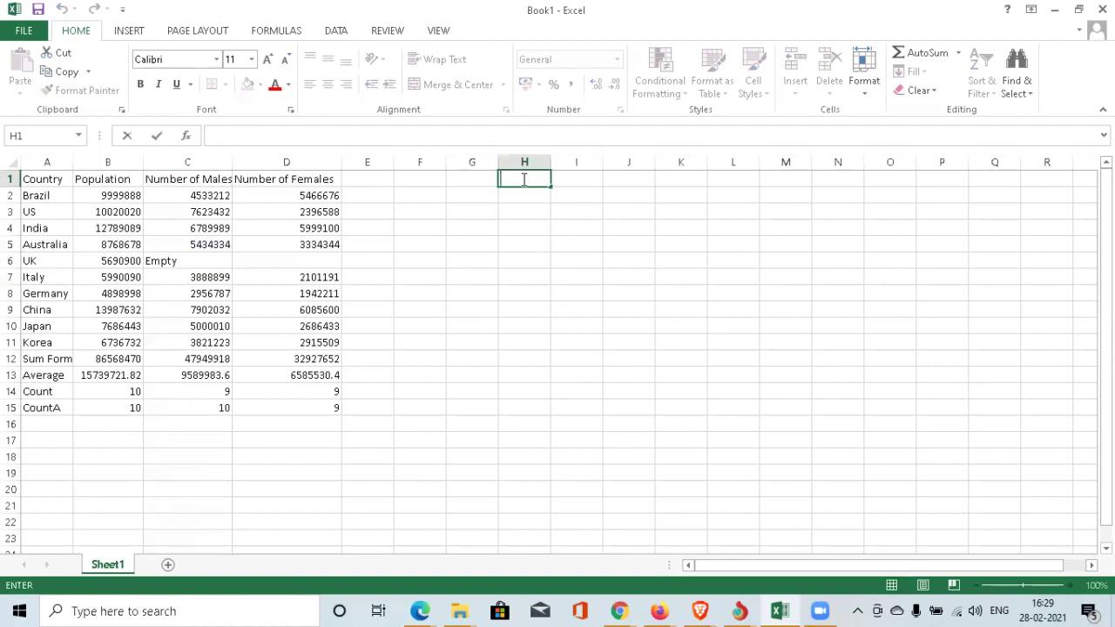
text(Brazil)
double_click(524, 196)
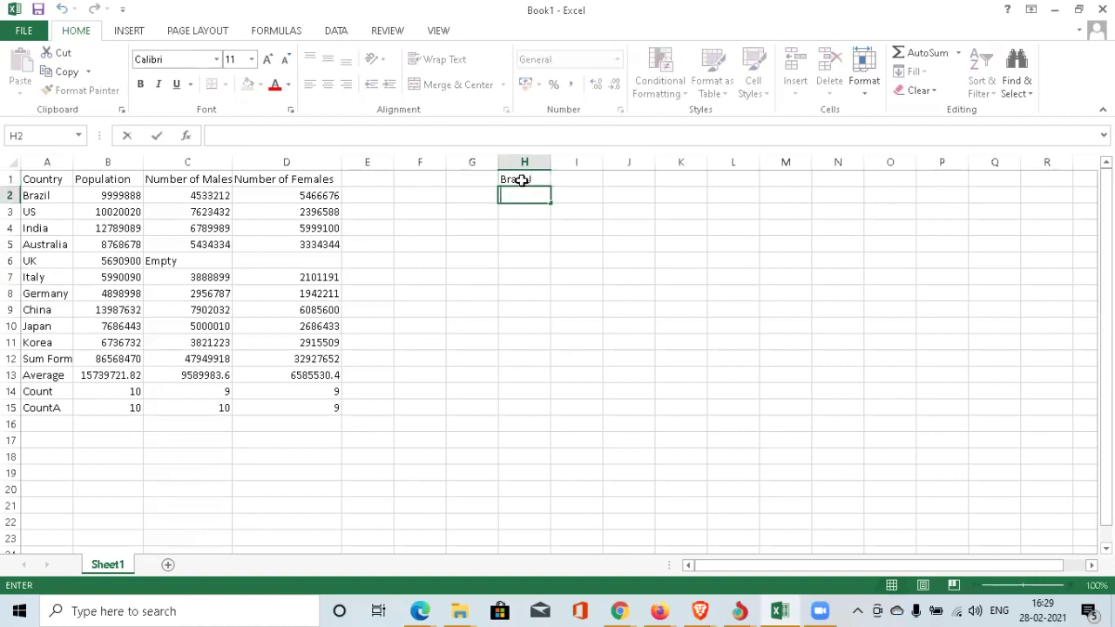
click(527, 178)
double_click(529, 179)
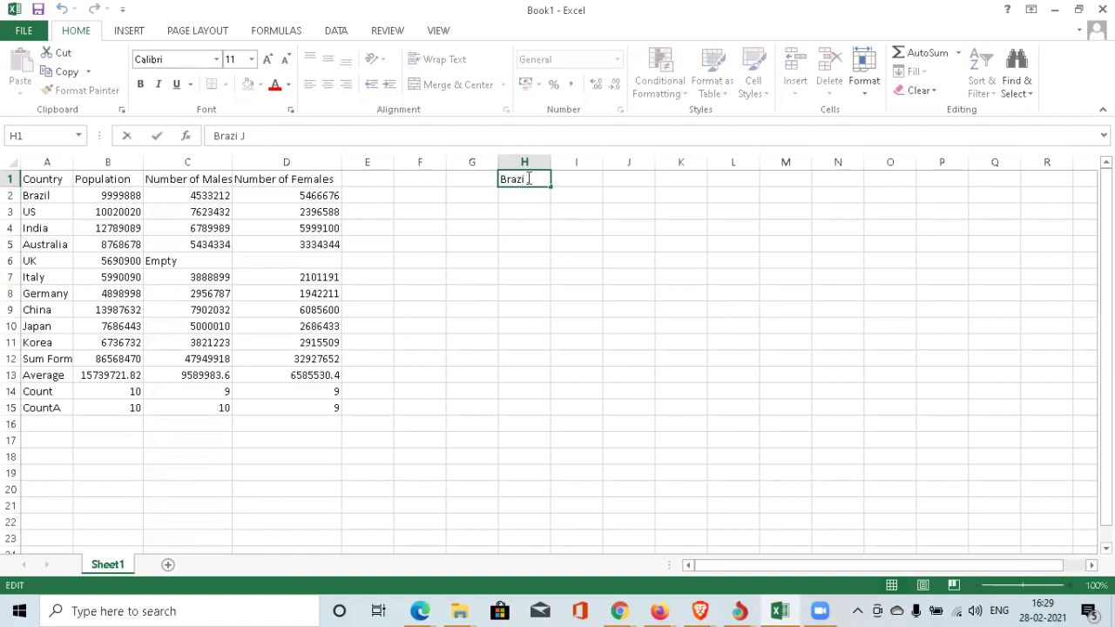
text(l)
double_click(517, 194)
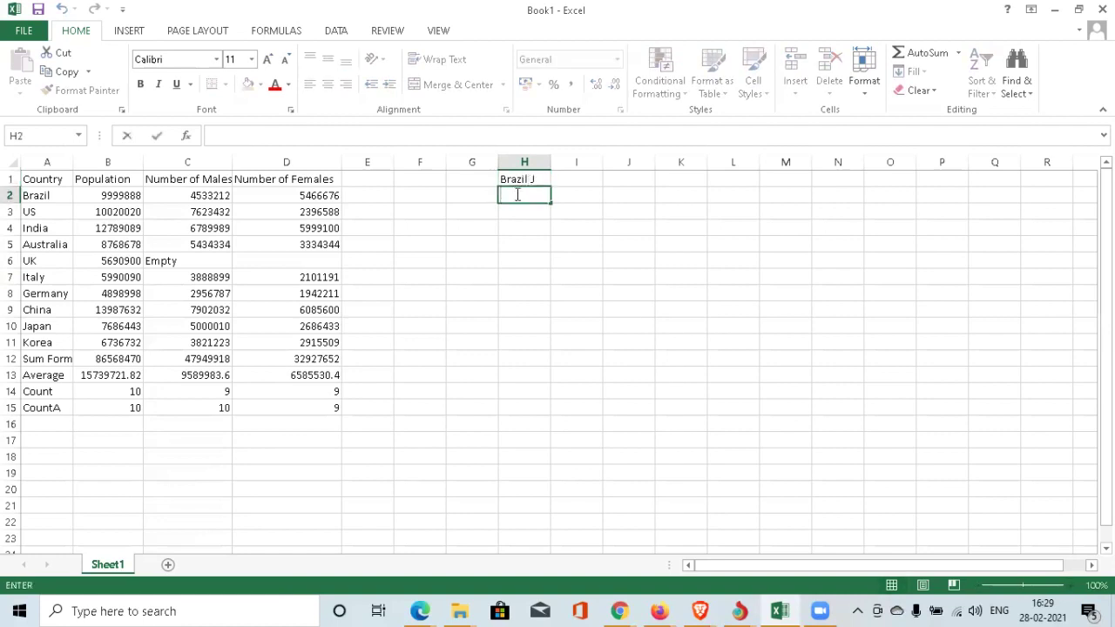
- Enter Holland A, 'India S' and 'Australia M' with extra spaces in H2:H4, then begin =TRIM( in J1
text(Holland   A)
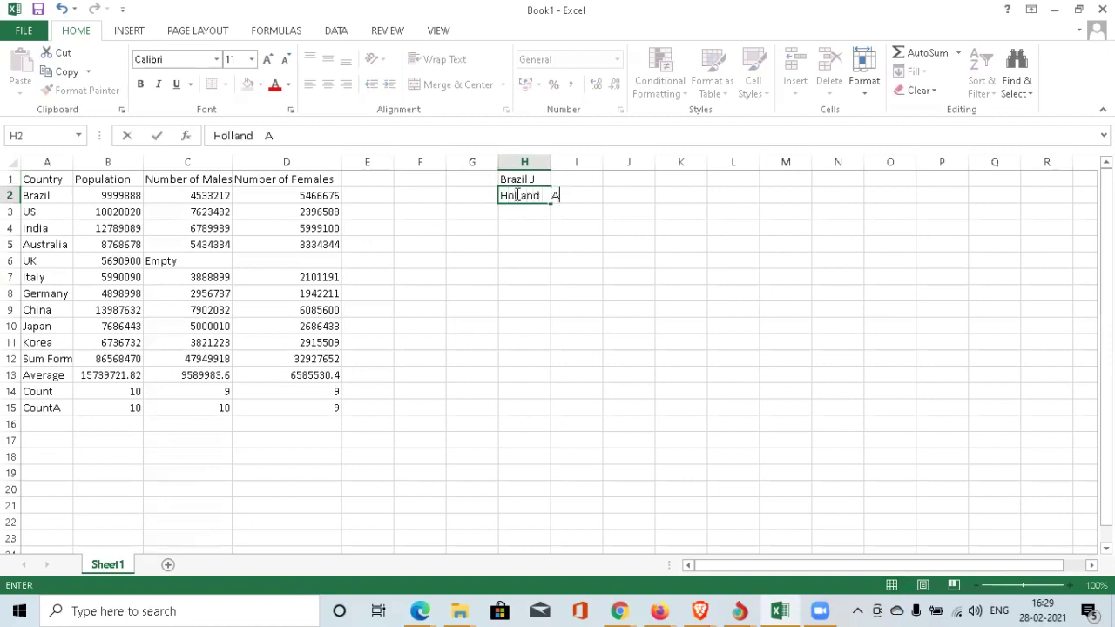
key(Return)
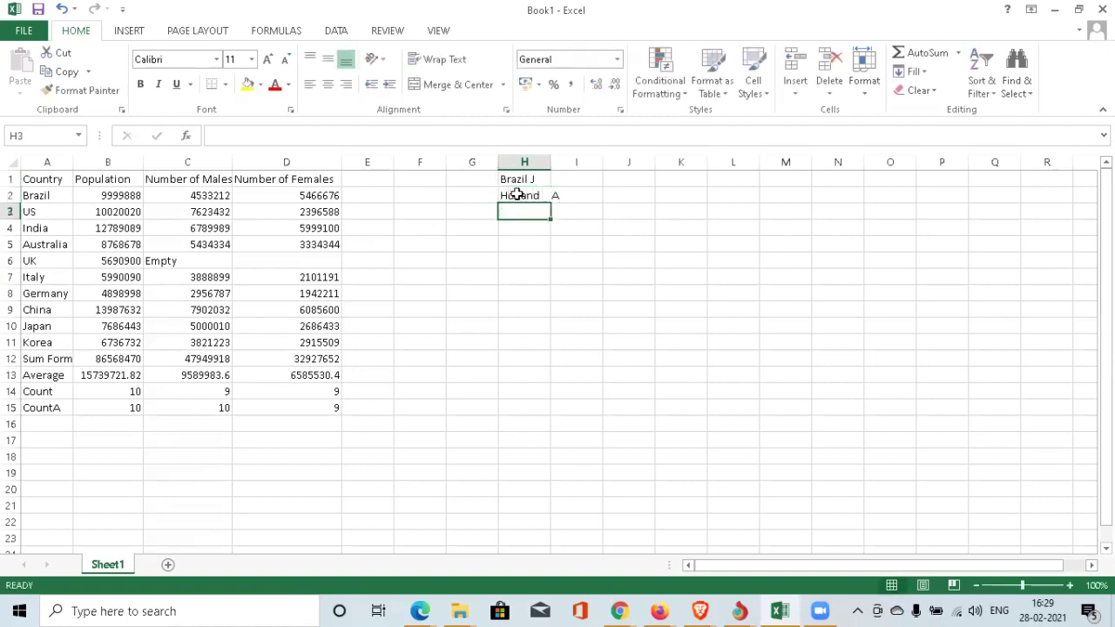
text(Indi)
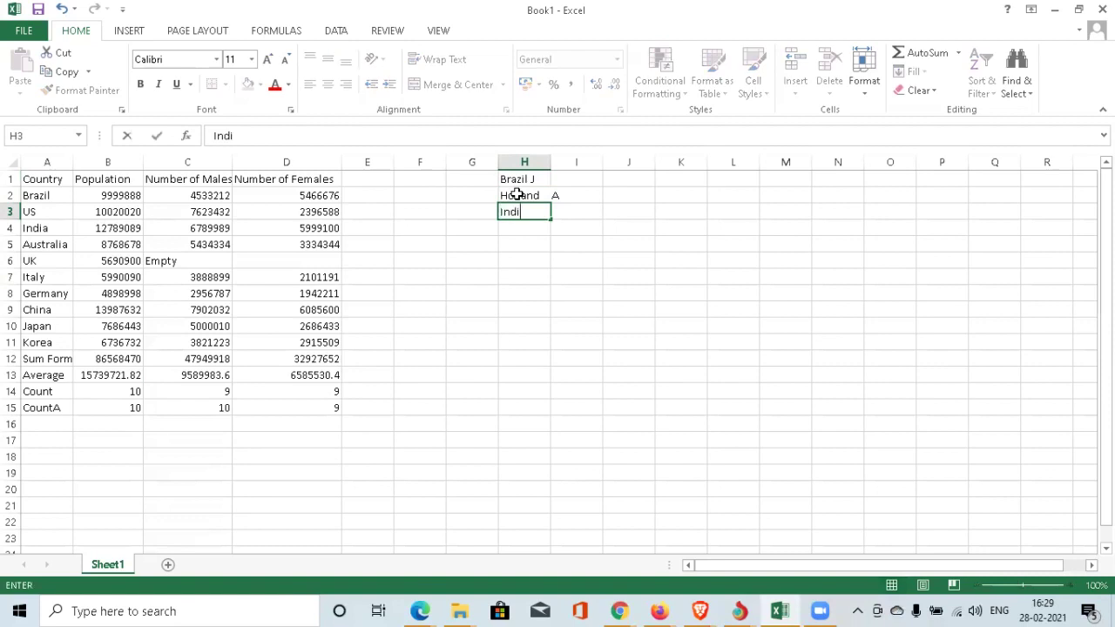
text(a    S)
key(Return)
text(Aust)
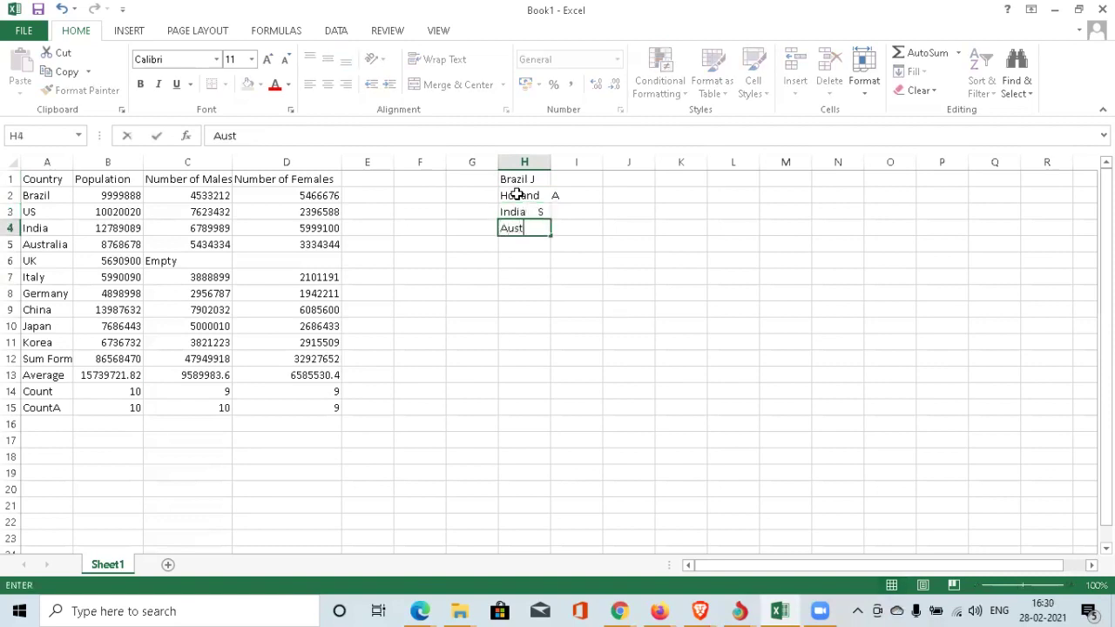
text(ralia    M)
click(560, 327)
click(623, 183)
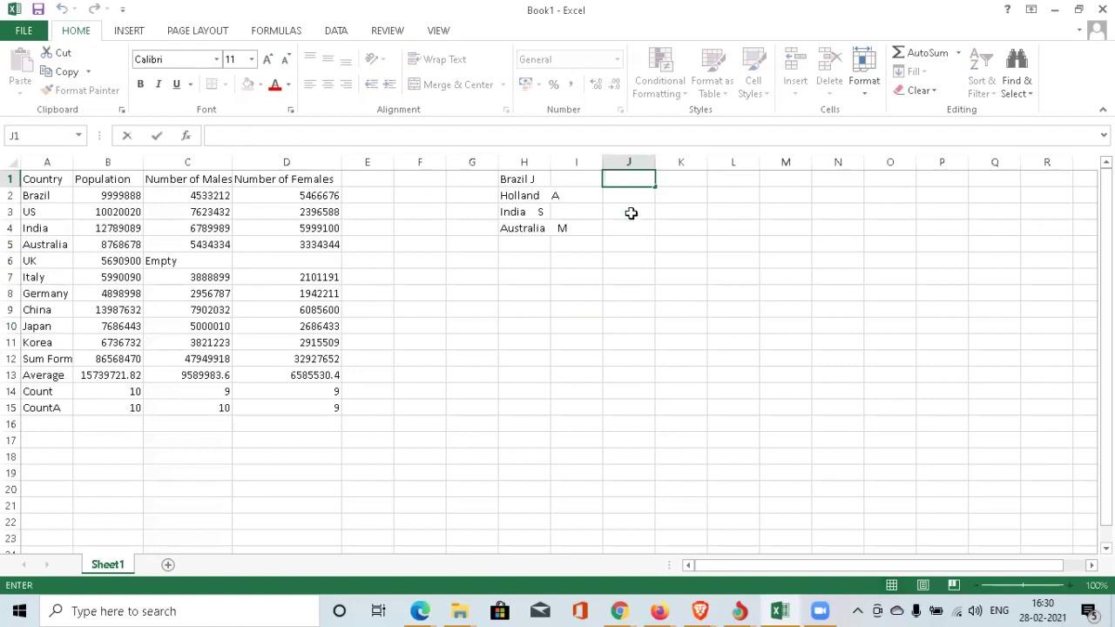
text(=)
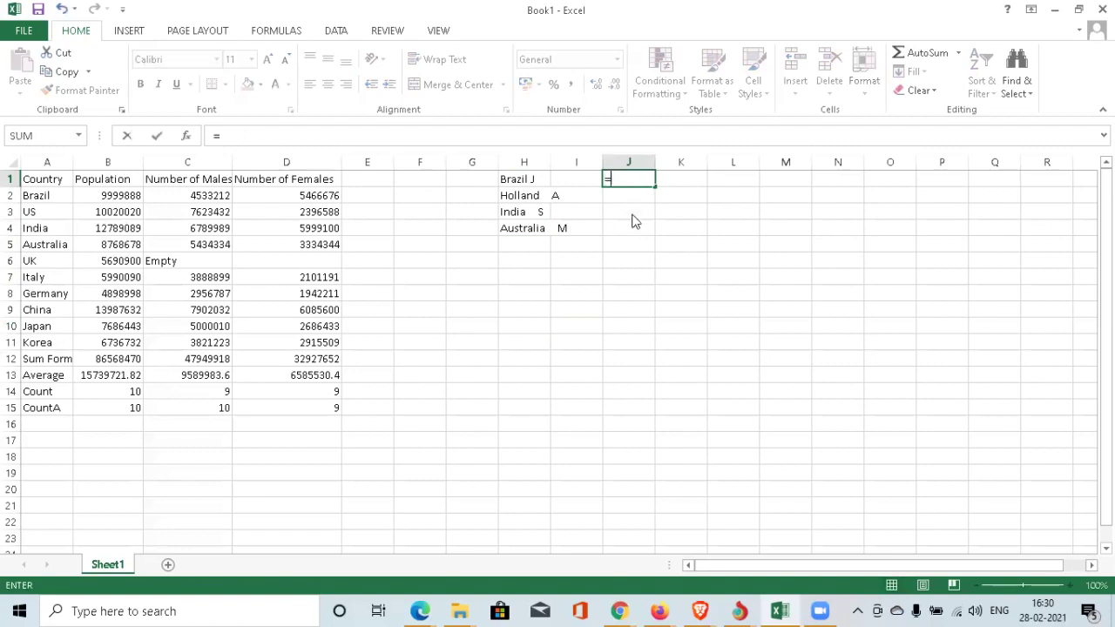
text(trim)
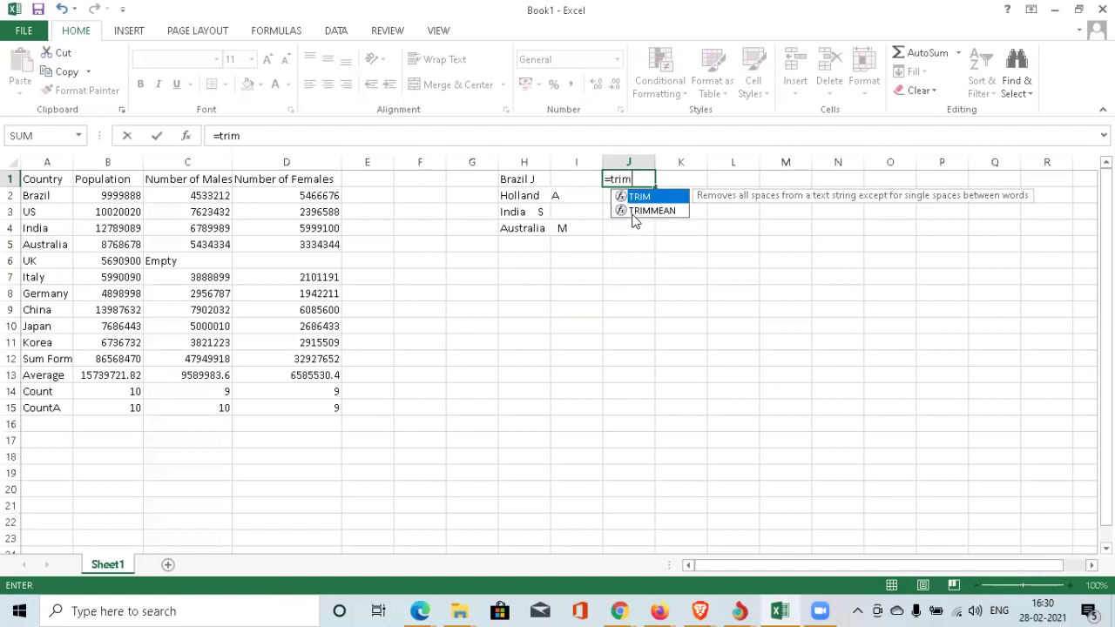
text(()
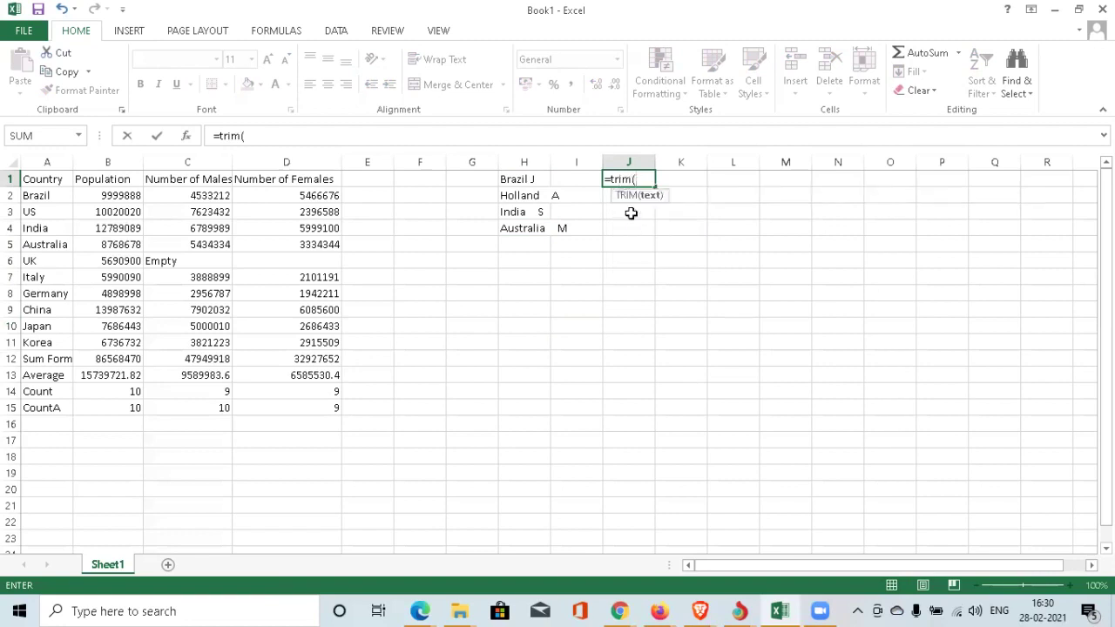
- Complete the TRIM formula on H1:H4 in J1, fill it down to J4, and compare with the originals
drag(526, 177, 530, 226)
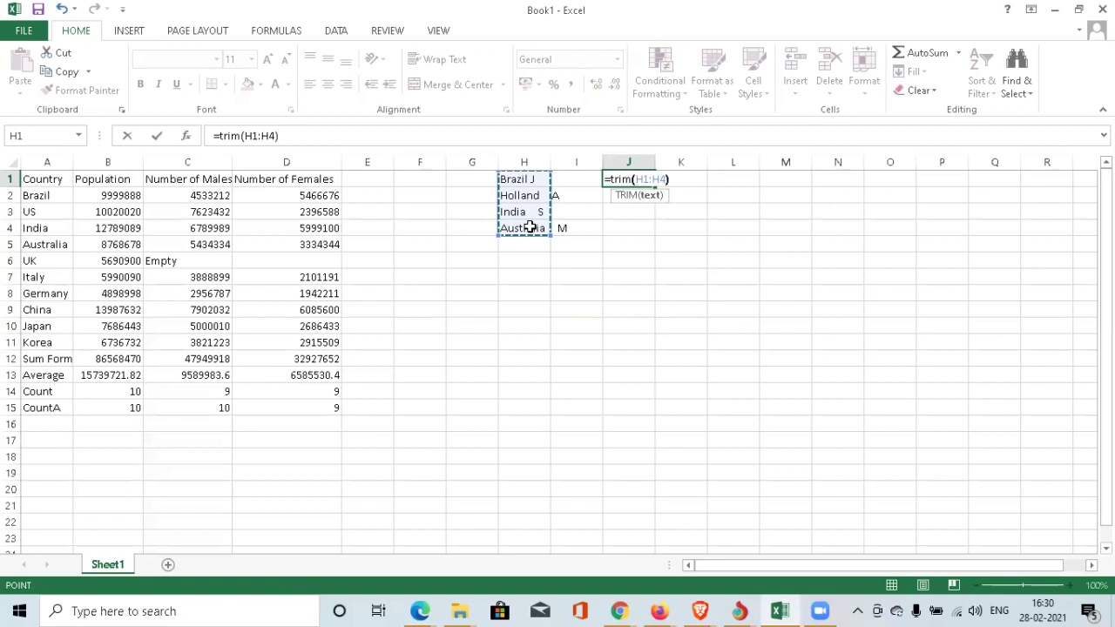
key(Return)
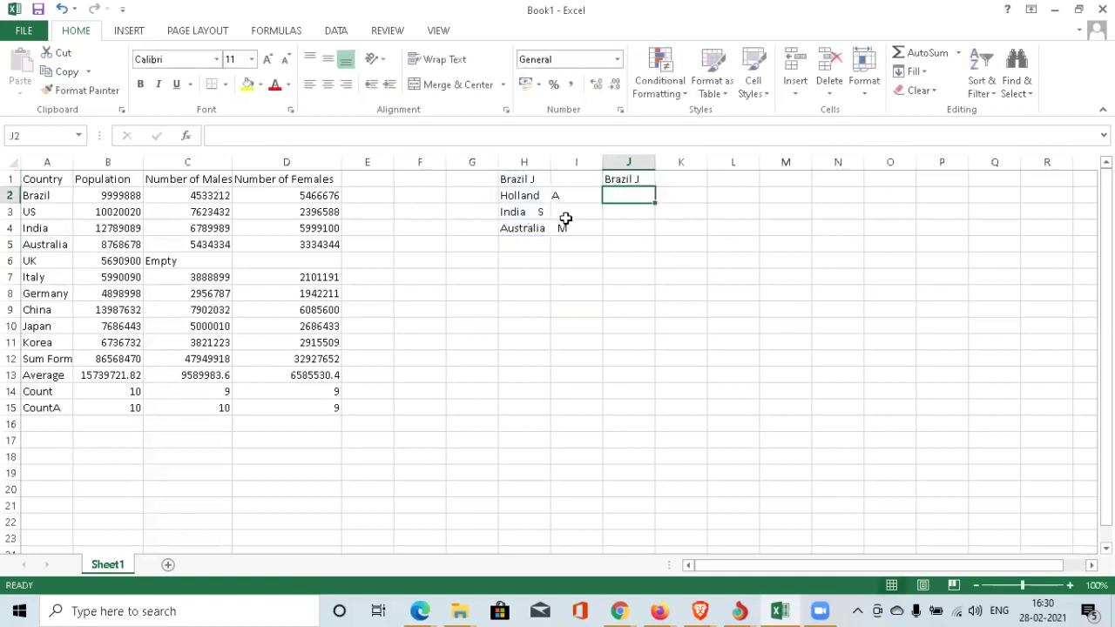
click(621, 179)
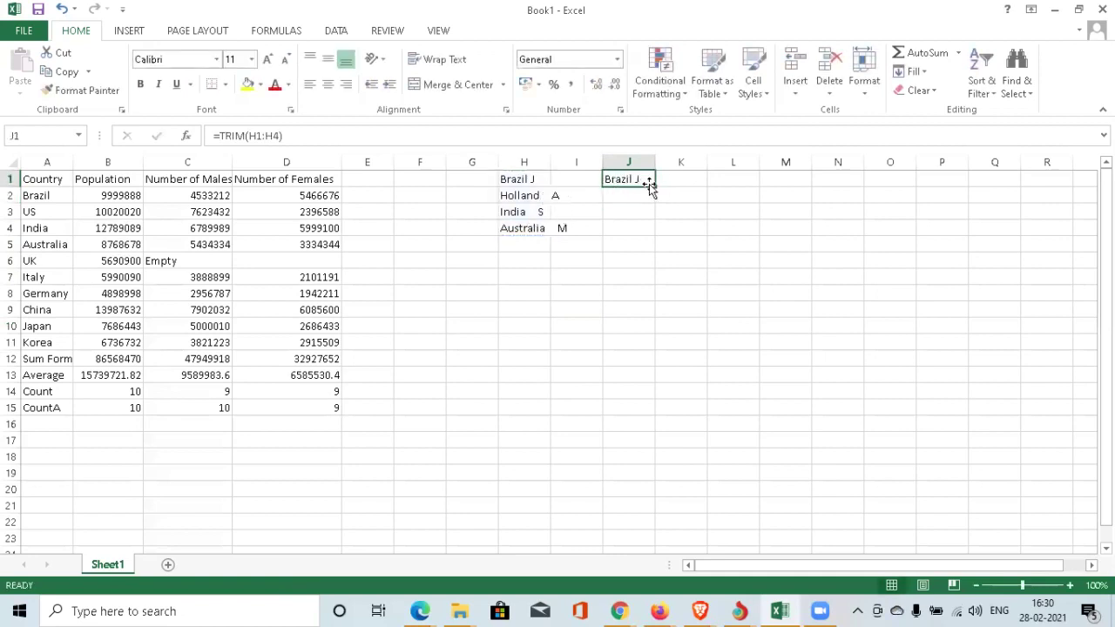
drag(658, 187, 658, 233)
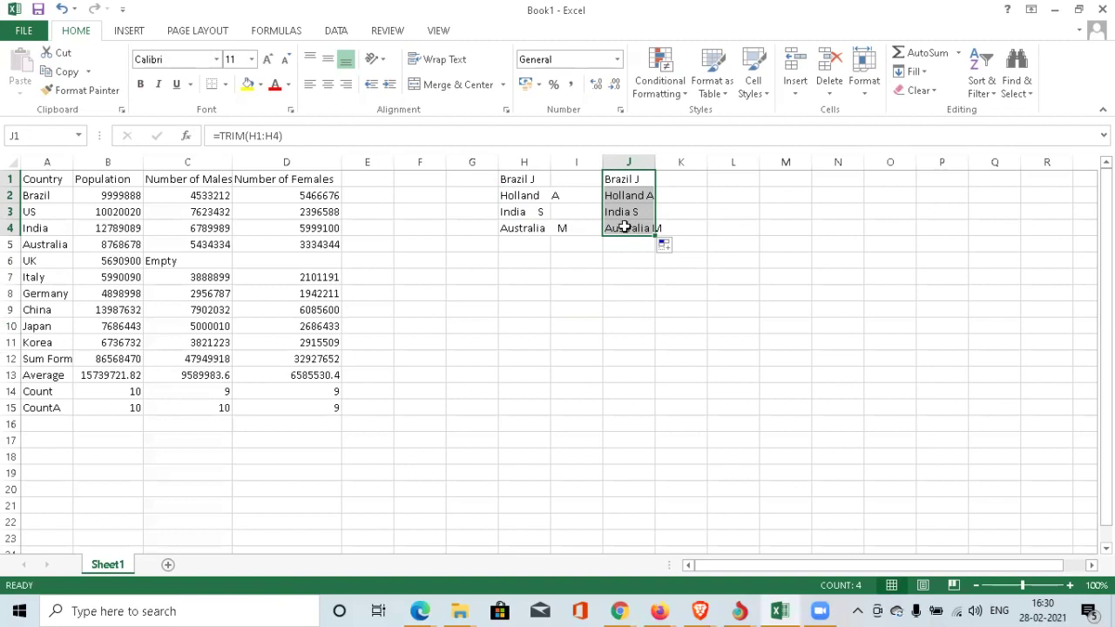
click(530, 211)
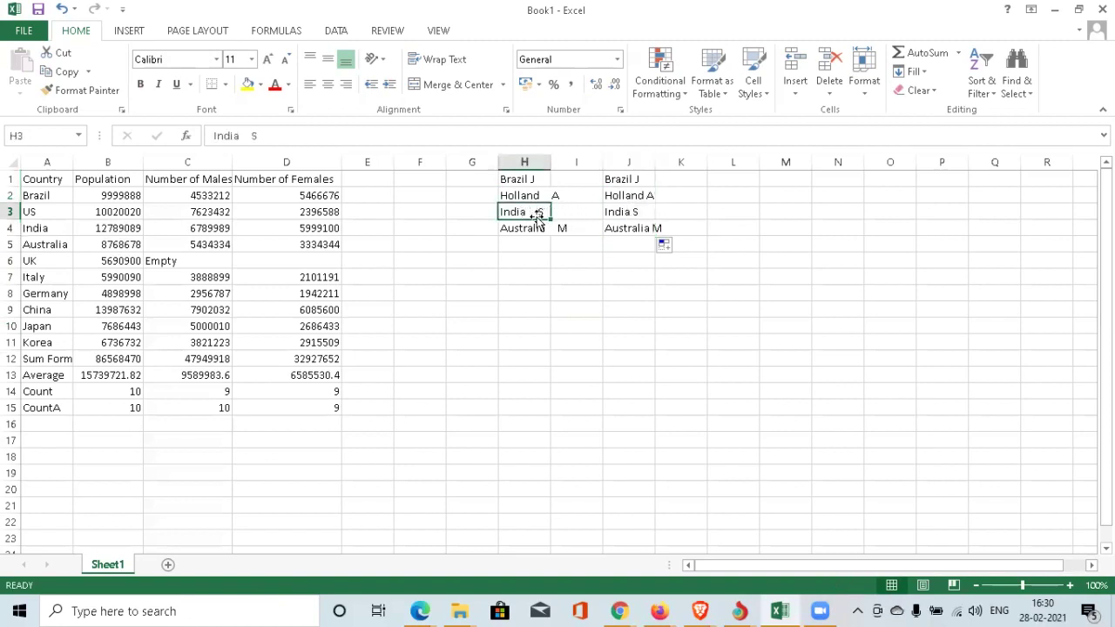
click(529, 225)
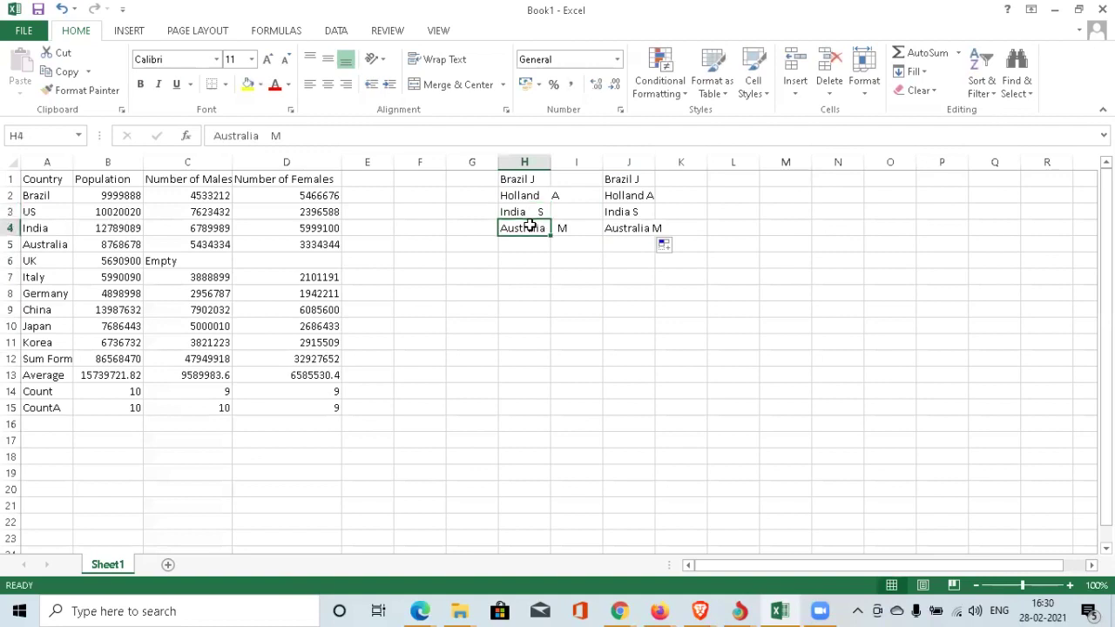
click(621, 246)
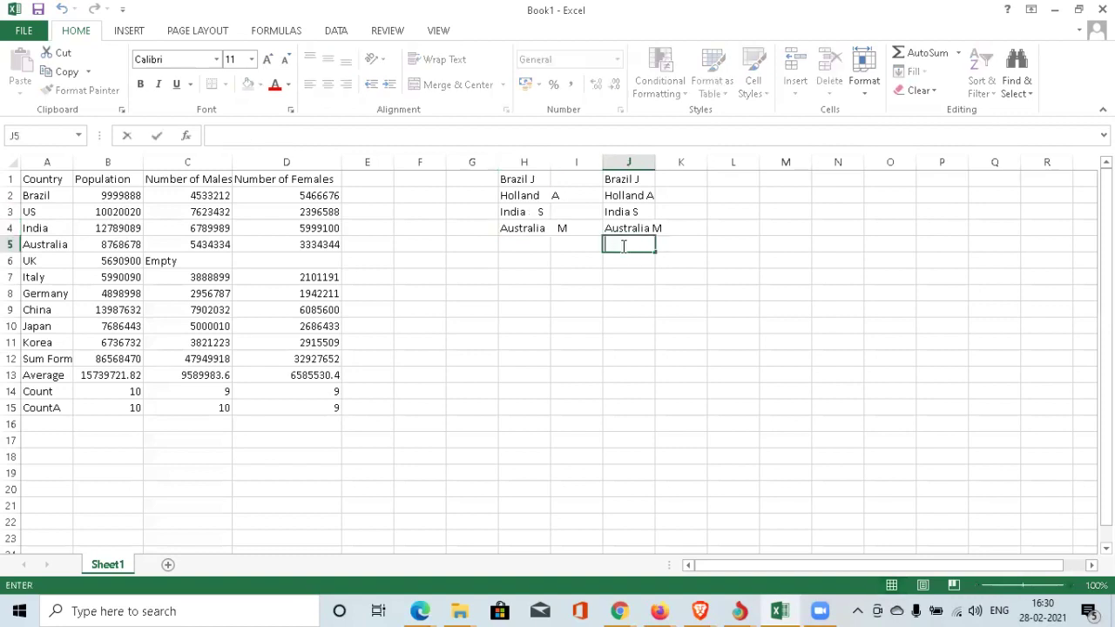
- Enter the label 'Trim' in J5 below the four trimmed country entries
text(rim)
click(611, 395)
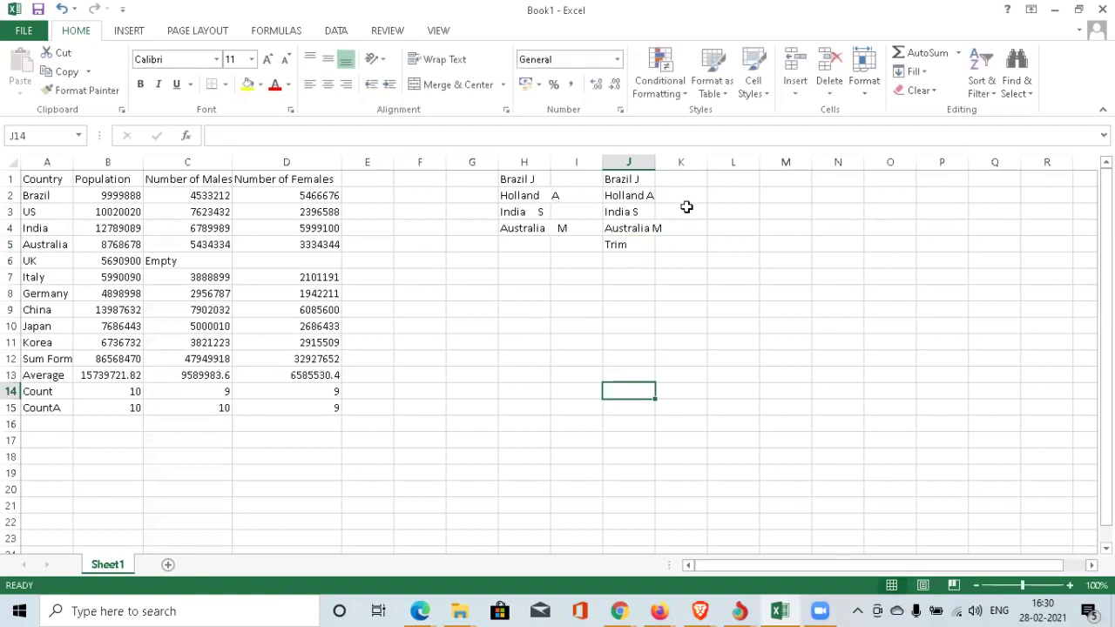